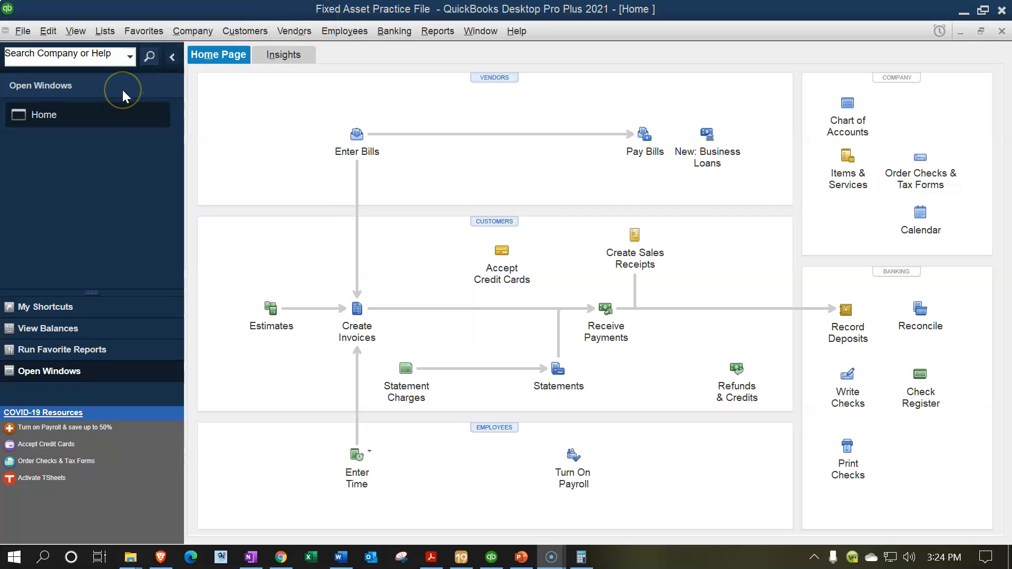
# Step: Show the open window list, then open the Chart of Accounts to review the fixed asset accounts
pyautogui.click(76, 31)
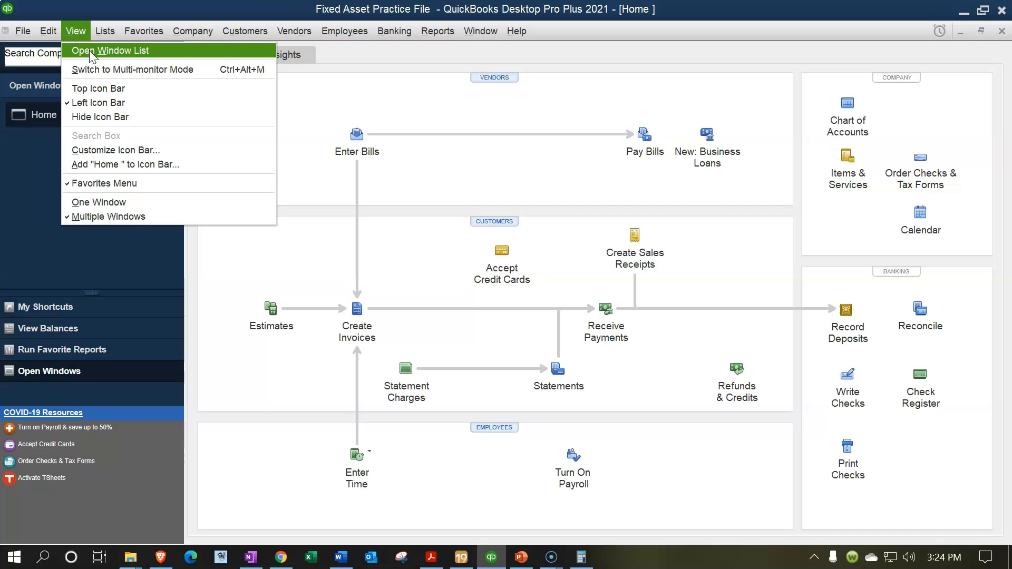
pyautogui.click(89, 50)
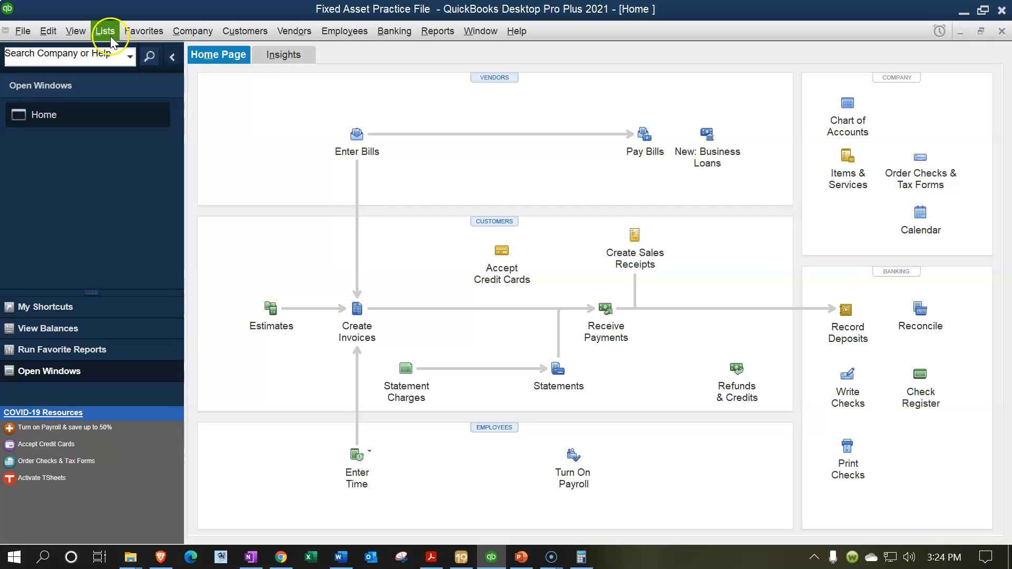
pyautogui.click(106, 33)
pyautogui.click(134, 50)
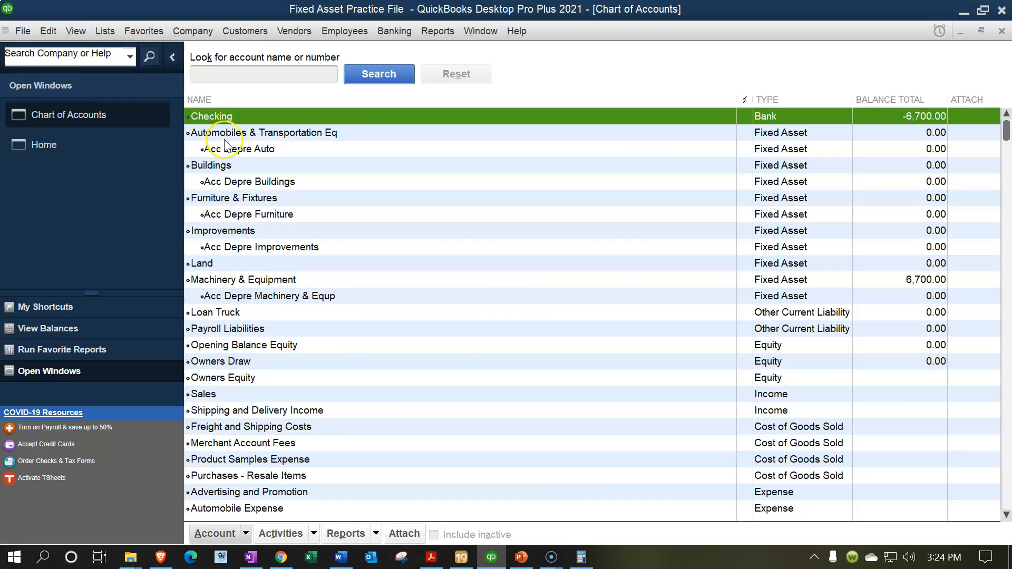
pyautogui.click(496, 135)
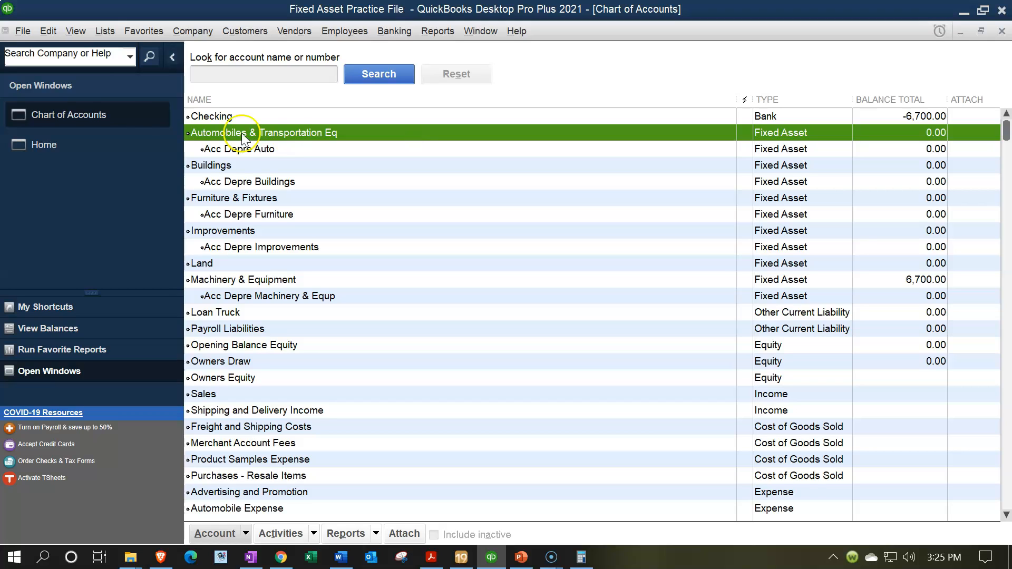
# Step: Open the Fixed Asset Item List, compare it with the Chart of Accounts, and widen its Name column to read the full item names
pyautogui.click(108, 33)
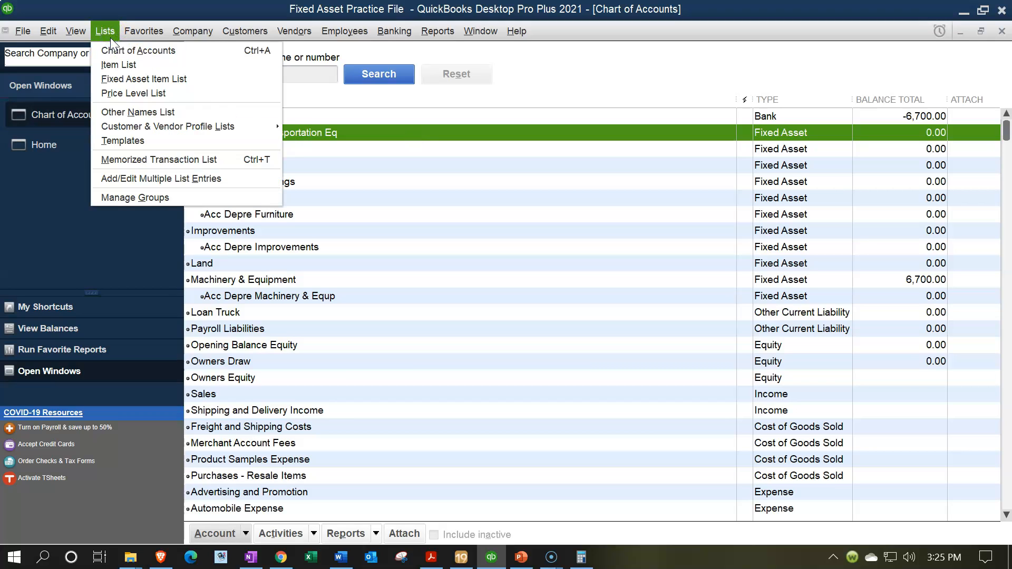
pyautogui.click(124, 82)
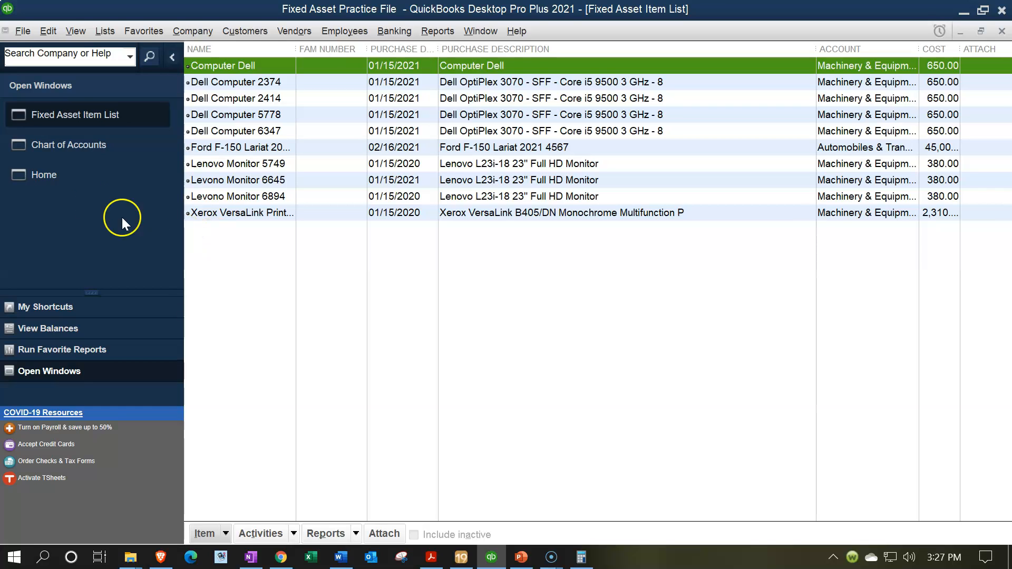
pyautogui.click(82, 142)
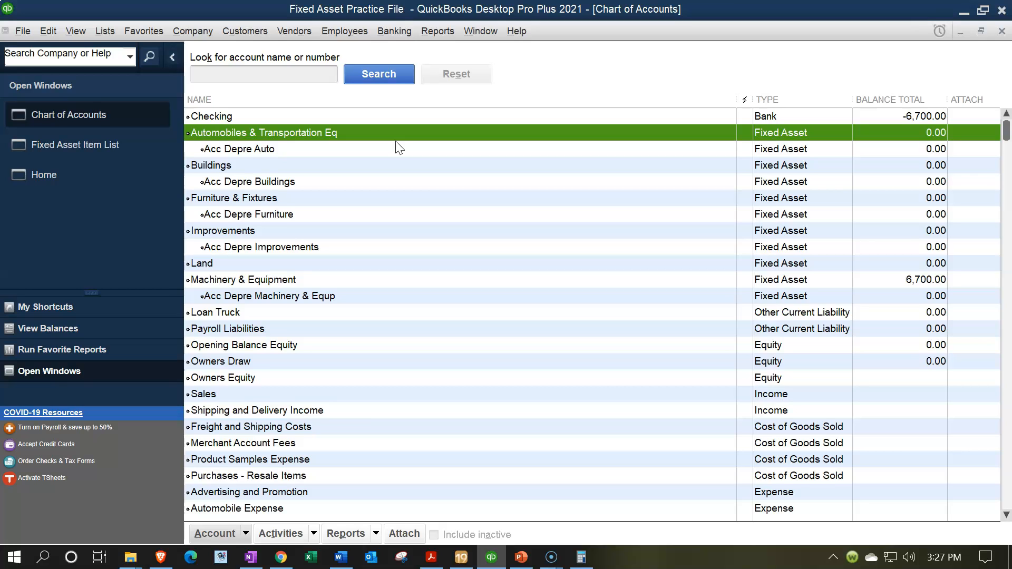
pyautogui.click(118, 152)
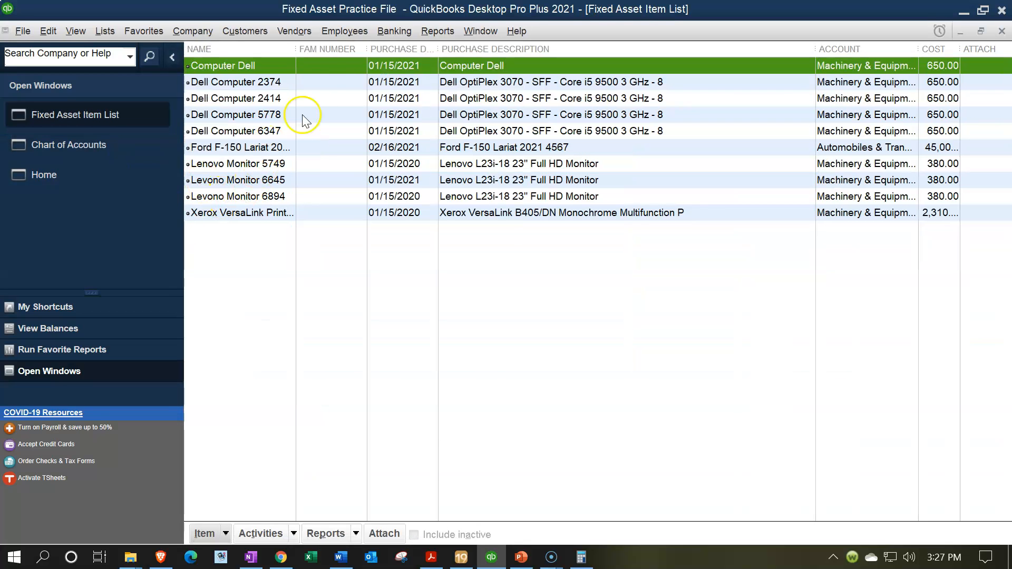
pyautogui.moveTo(297, 47); pyautogui.dragTo(353, 48)
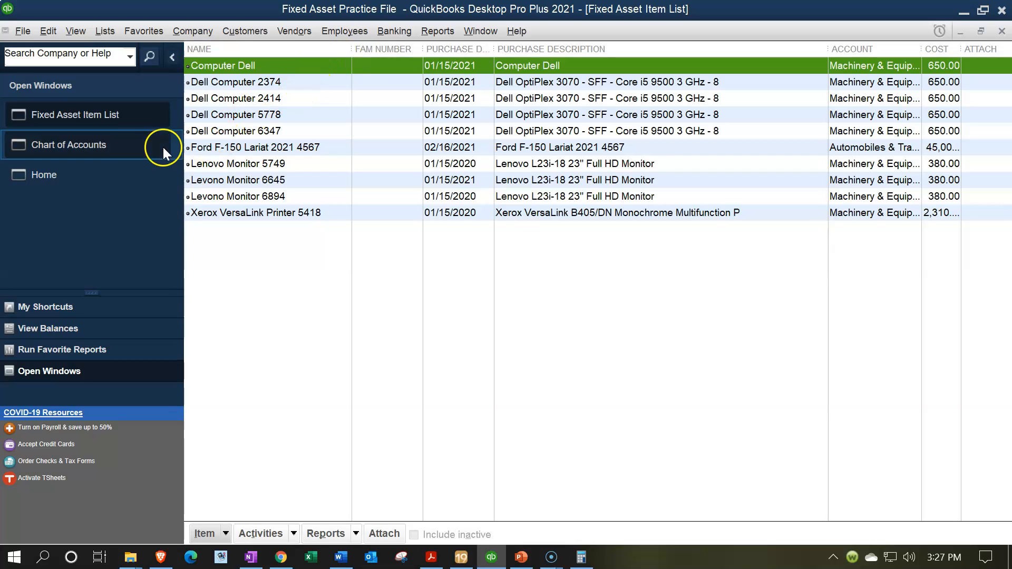
# Step: Start a new check from the Checking account dated 02/16/2021 and made out to Ford
pyautogui.click(85, 167)
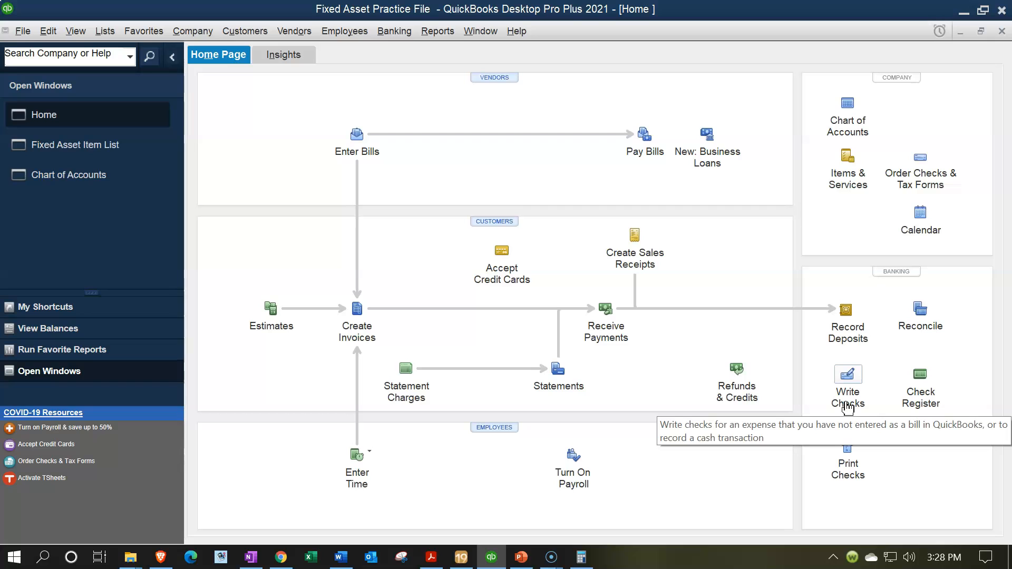
pyautogui.click(849, 377)
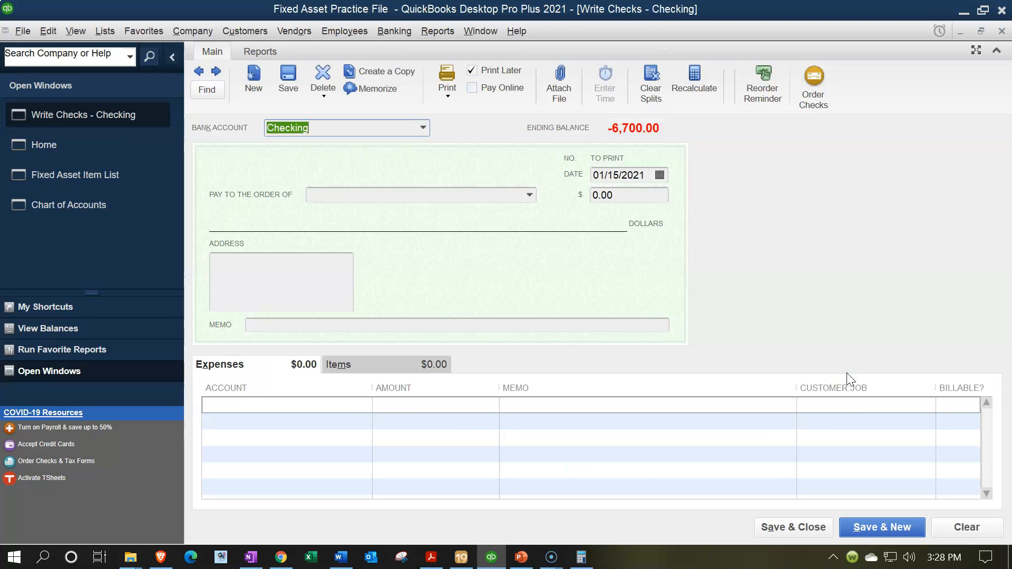
pyautogui.press('Tab')
pyautogui.write('021620')
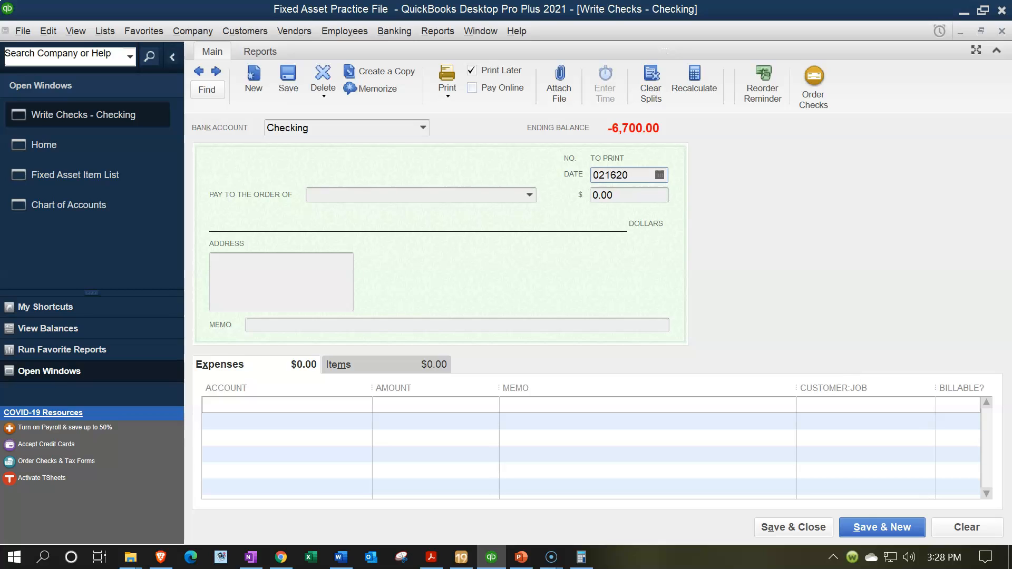
pyautogui.press('Tab')
pyautogui.write('F')
pyautogui.press('Tab')
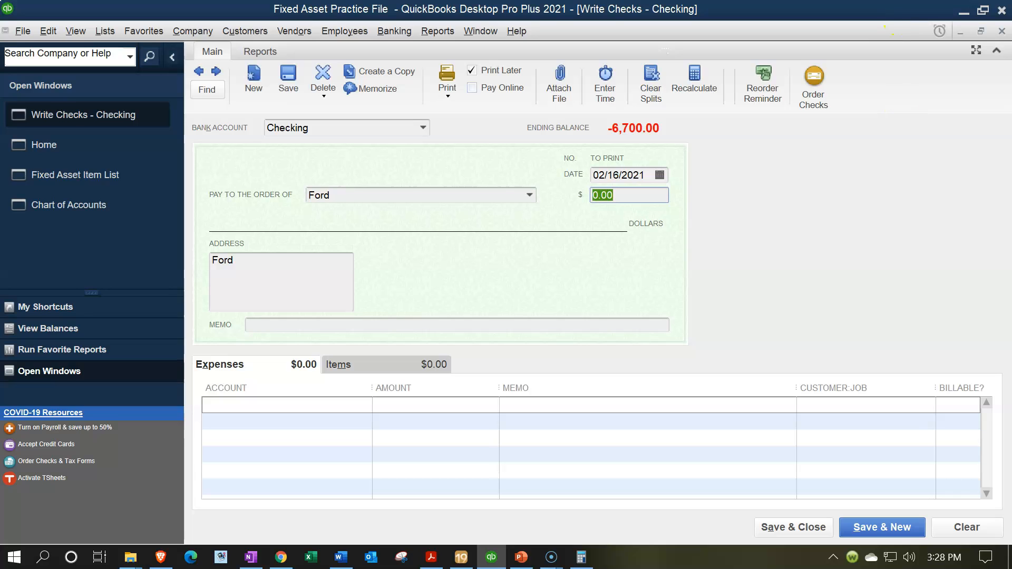
# Step: Calculate the truck's down payment by multiplying 45,000 by .2 in the calculator
pyautogui.moveTo(706, 0); pyautogui.dragTo(749, 83)
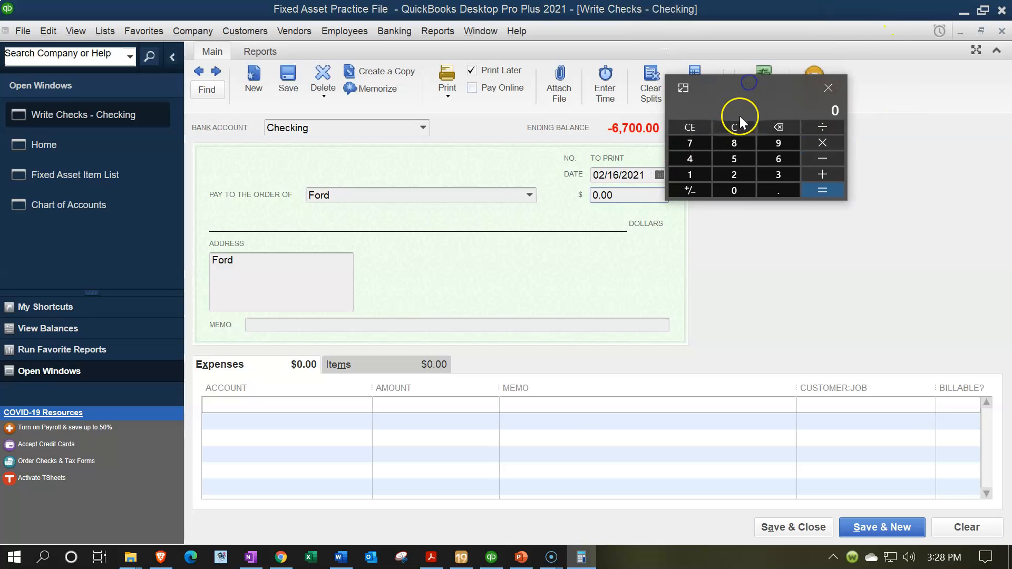
pyautogui.write('45,000')
pyautogui.press('*')
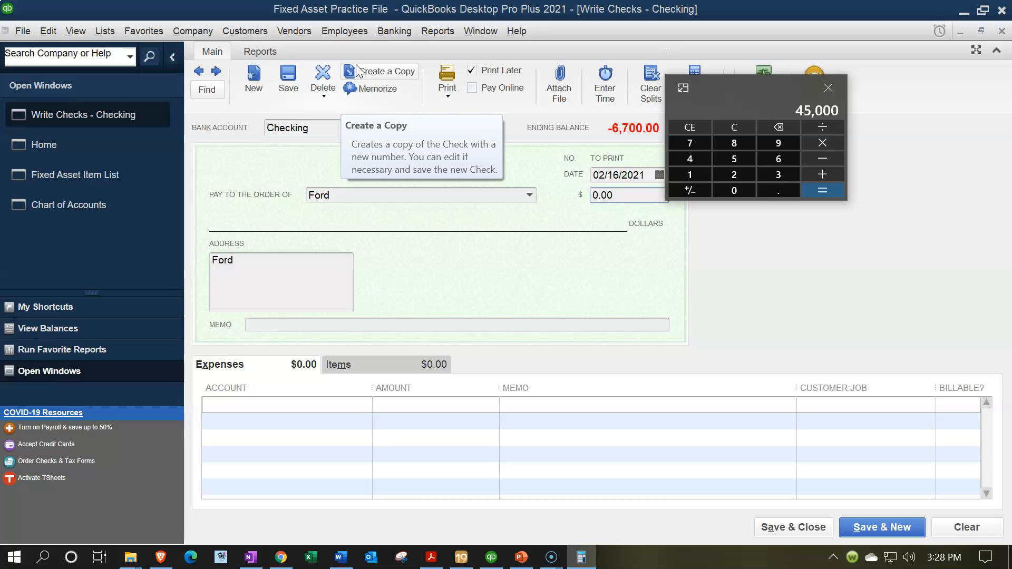
pyautogui.write('.2')
pyautogui.press('Return')
pyautogui.moveTo(727, 87); pyautogui.dragTo(727, 0)
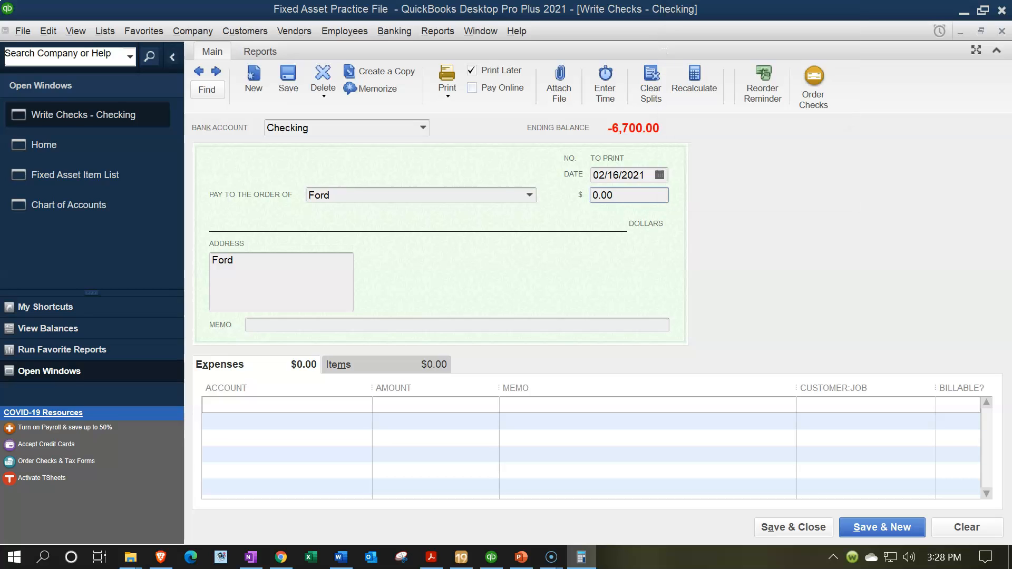
# Step: Set the check amount to 9,000 and move on to the first expense line
pyautogui.click(638, 196)
pyautogui.write('9000')
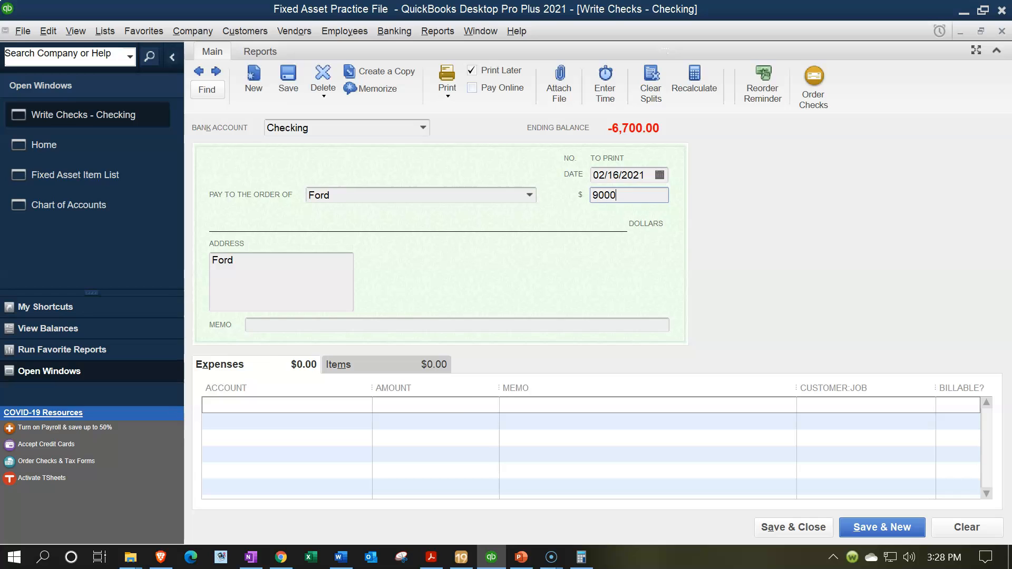
pyautogui.press('Tab')
pyautogui.press('Tab')
pyautogui.press('Tab')
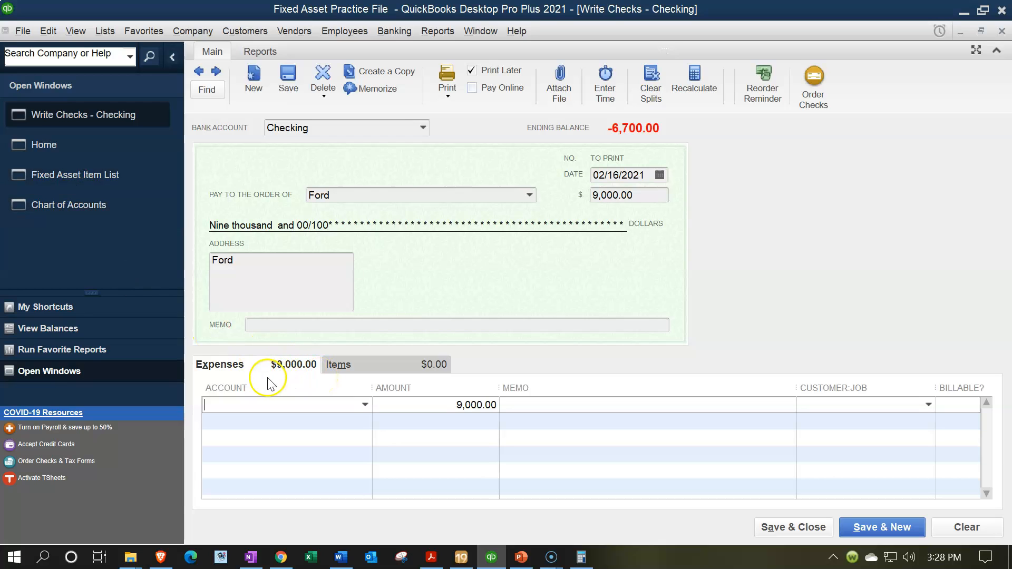
# Step: Fill the first expense line with the Automobile Expense account and an amount of 45,000, and proceed to the second line
pyautogui.click(262, 399)
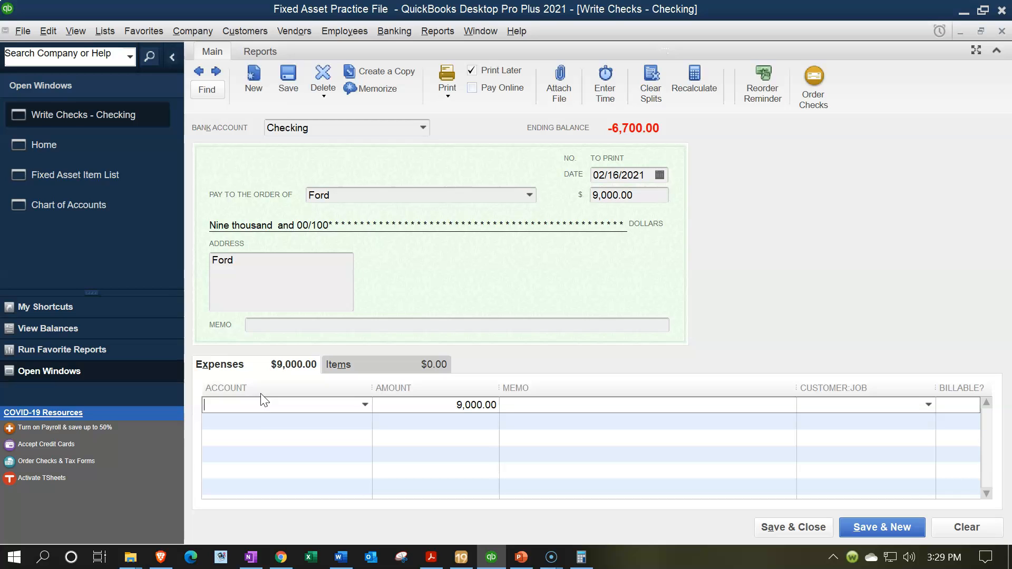
pyautogui.click(276, 409)
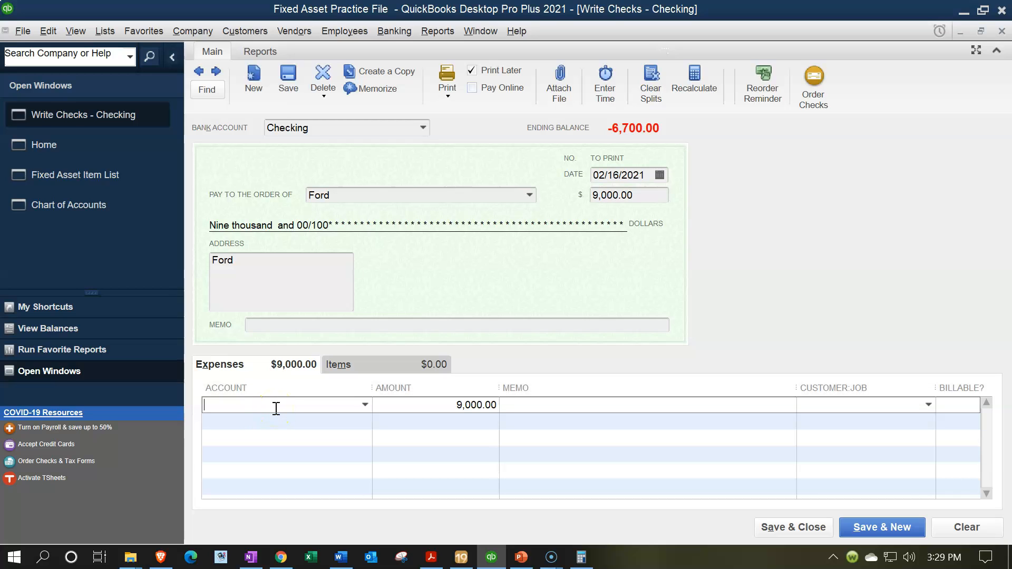
pyautogui.write('Automobile Expense')
pyautogui.press('Tab')
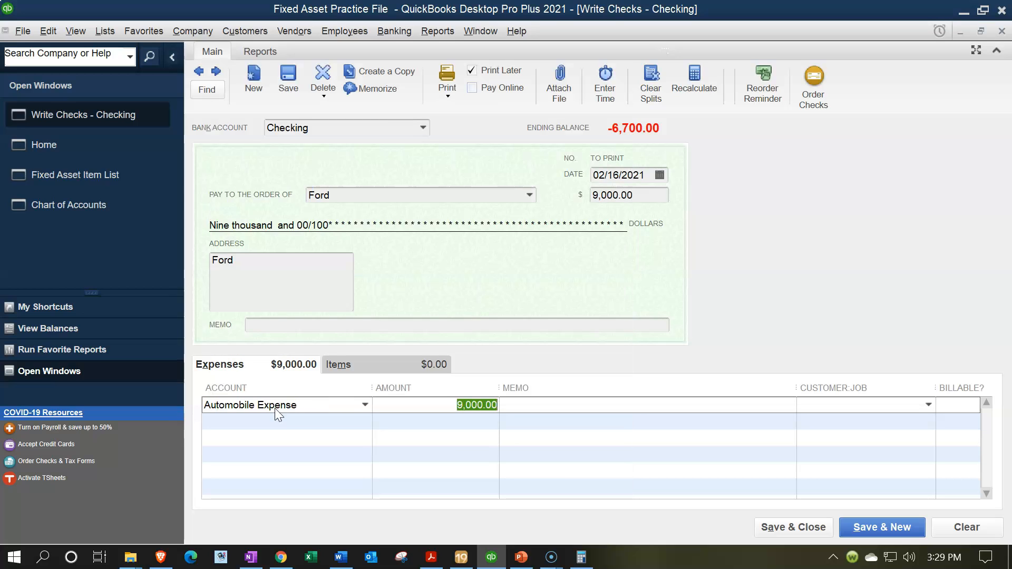
pyautogui.write('45000')
pyautogui.press('Tab')
pyautogui.press('Tab')
pyautogui.press('Tab')
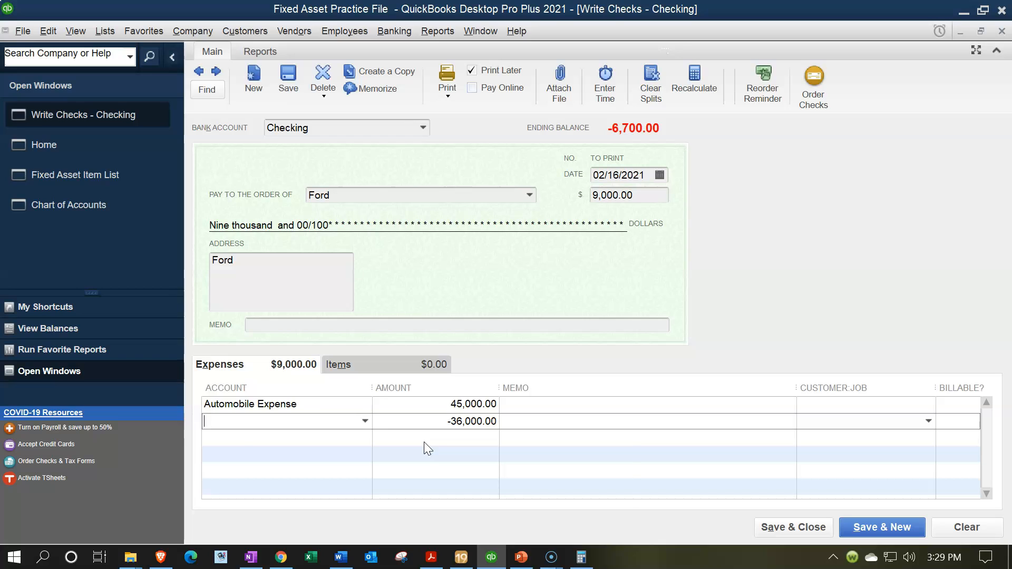
# Step: Assign the second expense line of the check to the Loan Truck liability account
pyautogui.write('Loan Truck')
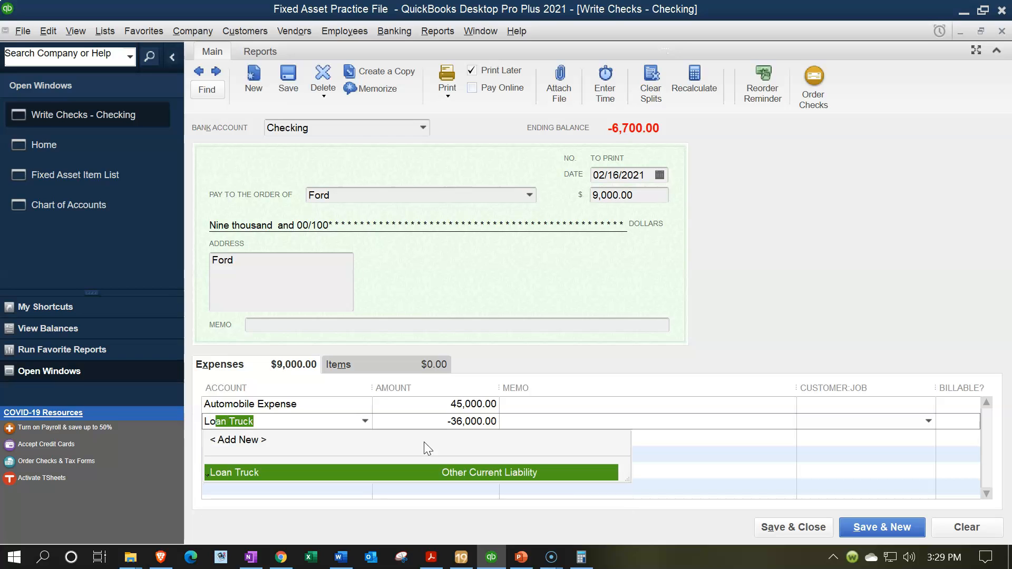
pyautogui.click(300, 419)
pyautogui.click(340, 468)
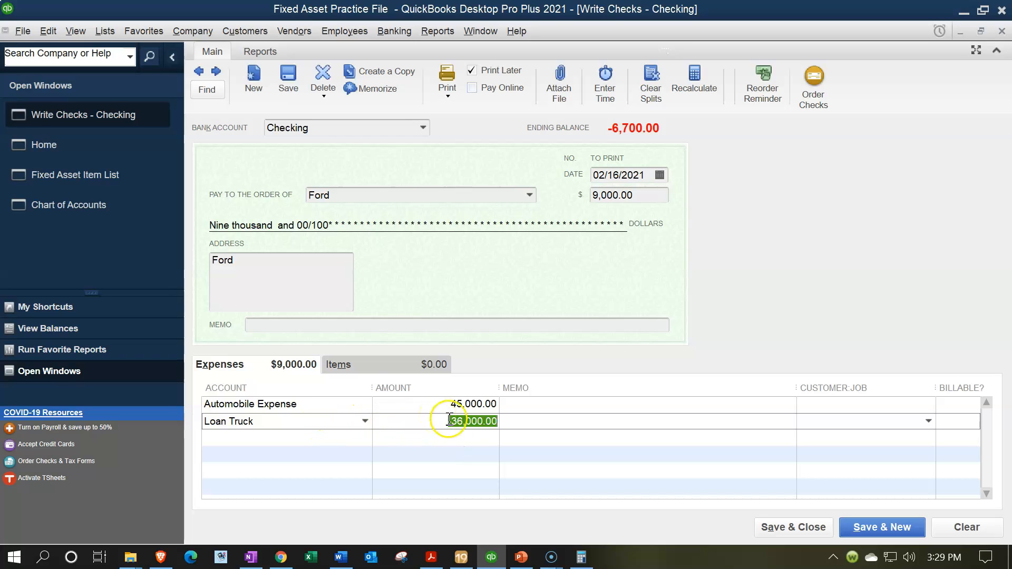
# Step: Open a blank new item form from the Fixed Asset Item List to review its fields, and close it without saving
pyautogui.click(113, 186)
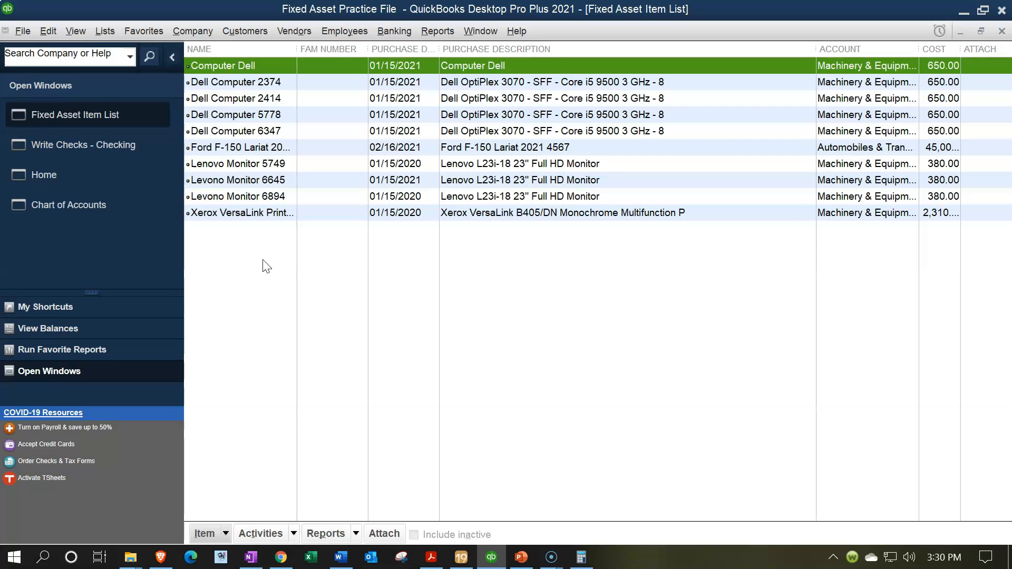
pyautogui.click(229, 538)
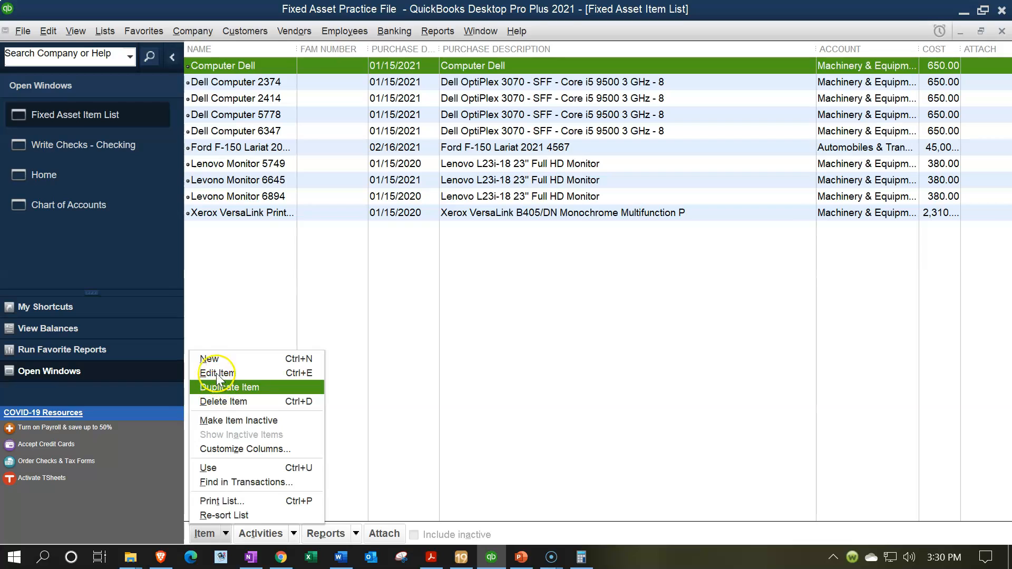
pyautogui.click(214, 361)
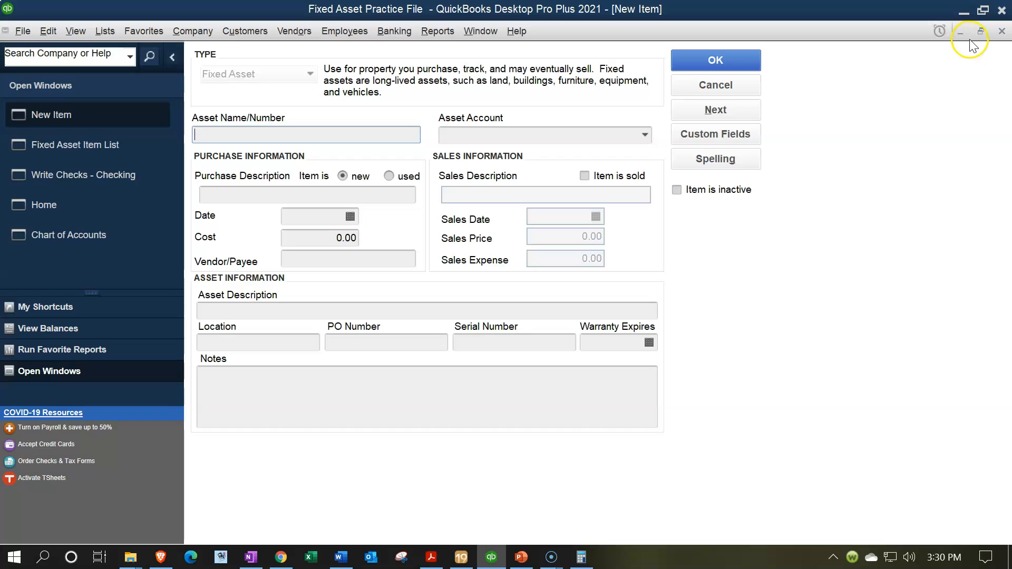
pyautogui.click(1002, 32)
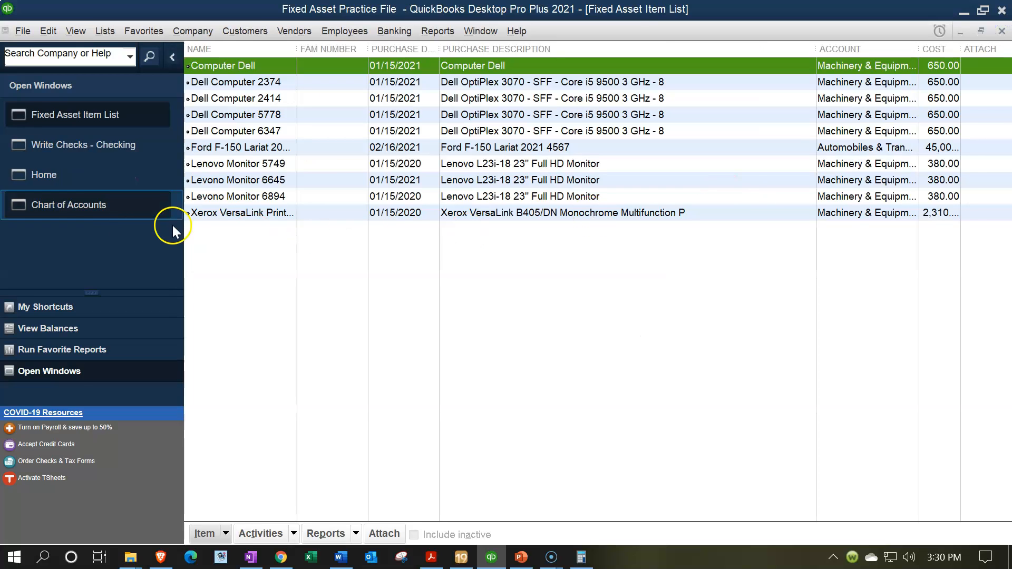
# Step: Review the check's Loan Truck amount and compare the check with the Fixed Asset Item List
pyautogui.click(97, 156)
pyautogui.click(453, 422)
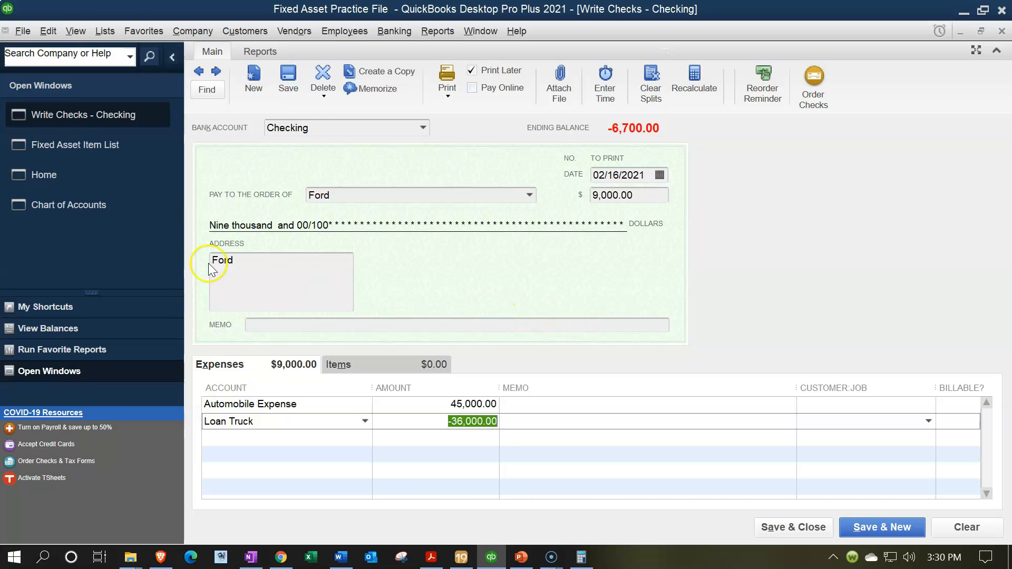
pyautogui.click(122, 151)
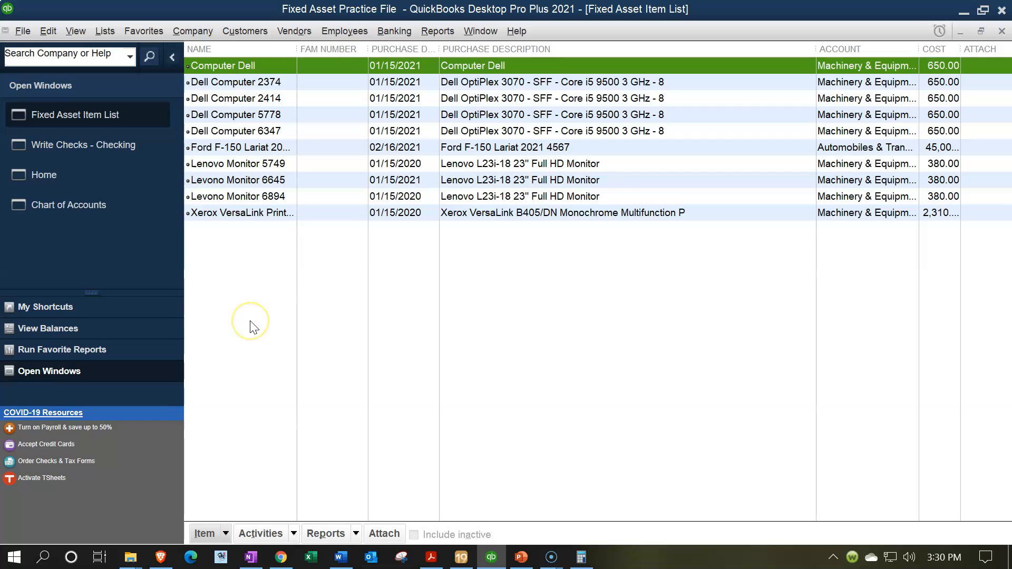
# Step: Return to the check and clear the account and amount from the Automobile Expense line, keeping the Loan Truck line
pyautogui.click(96, 154)
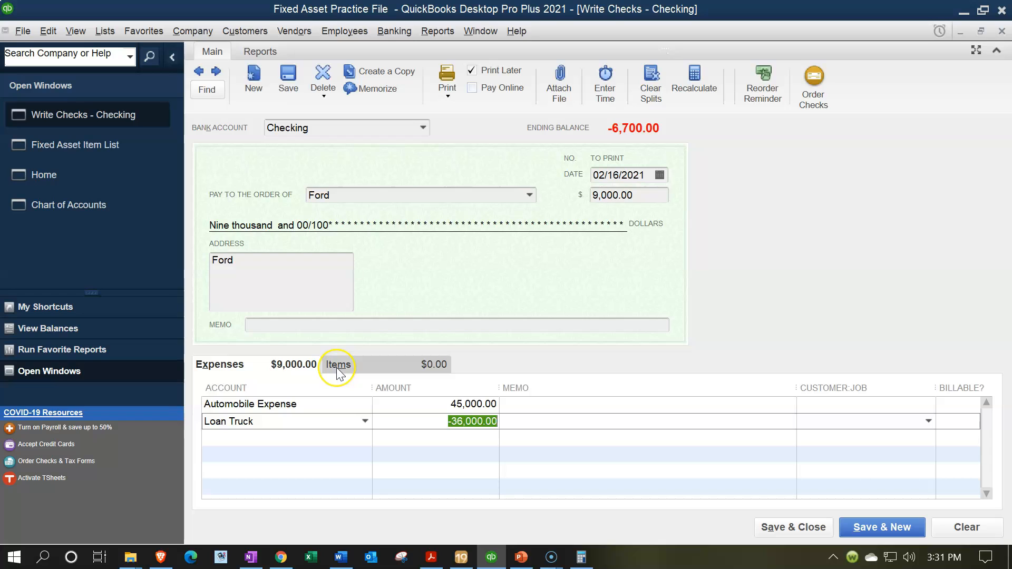
pyautogui.click(264, 404)
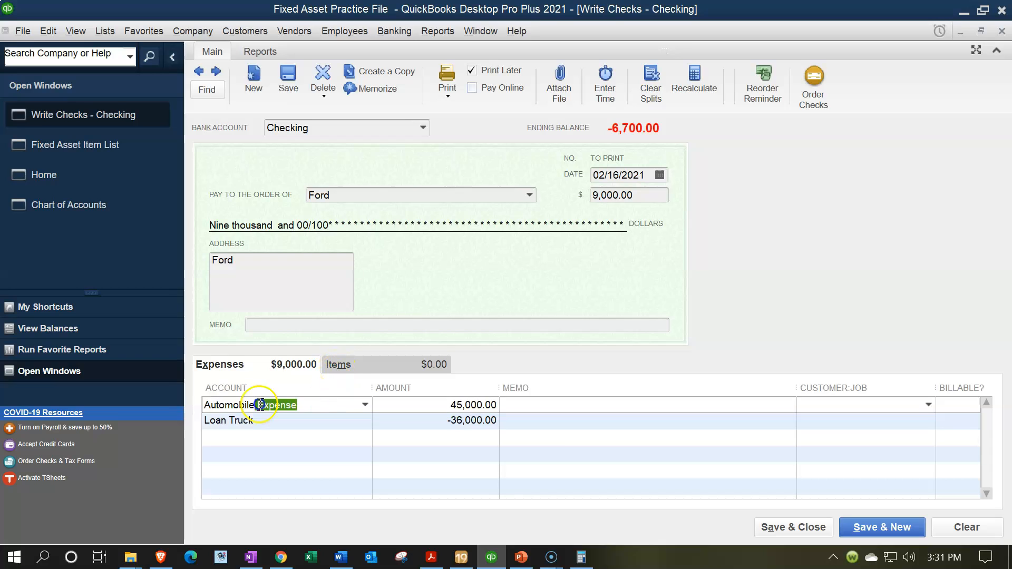
pyautogui.press('Delete')
pyautogui.press('Tab')
pyautogui.press('Delete')
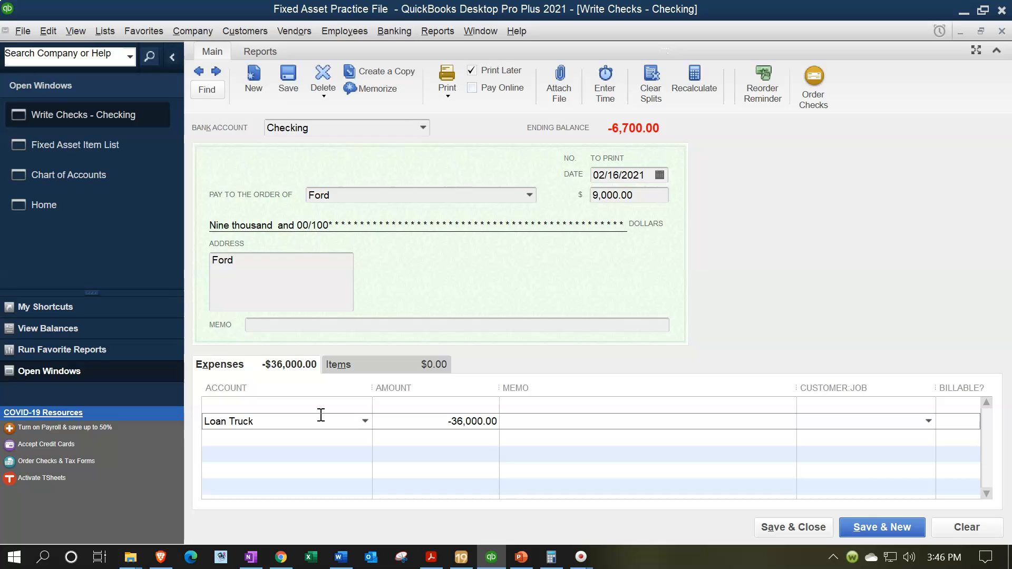
# Step: Start a new Fixed Asset type item from the first item line of the Ford check
pyautogui.click(357, 360)
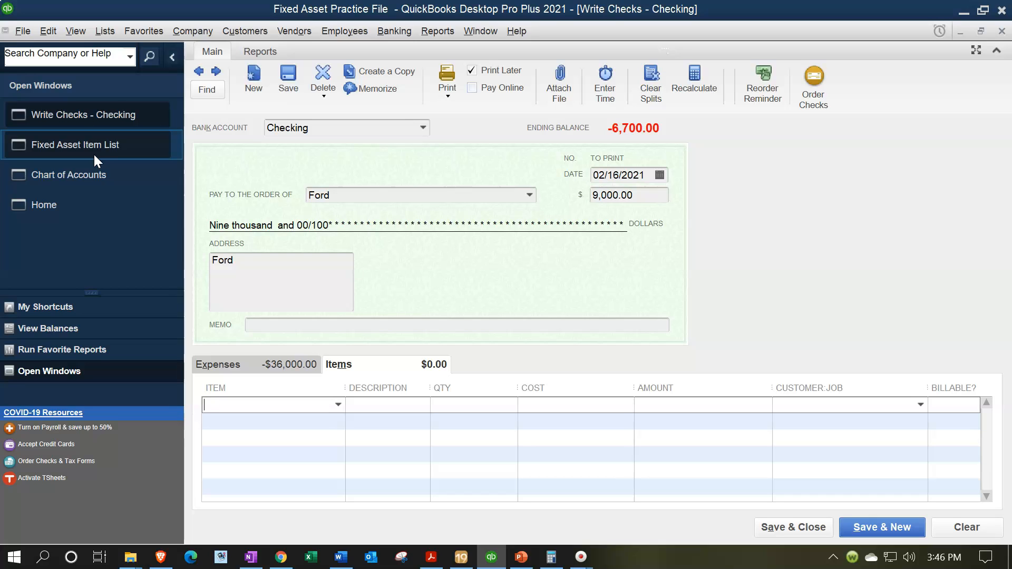
pyautogui.click(337, 405)
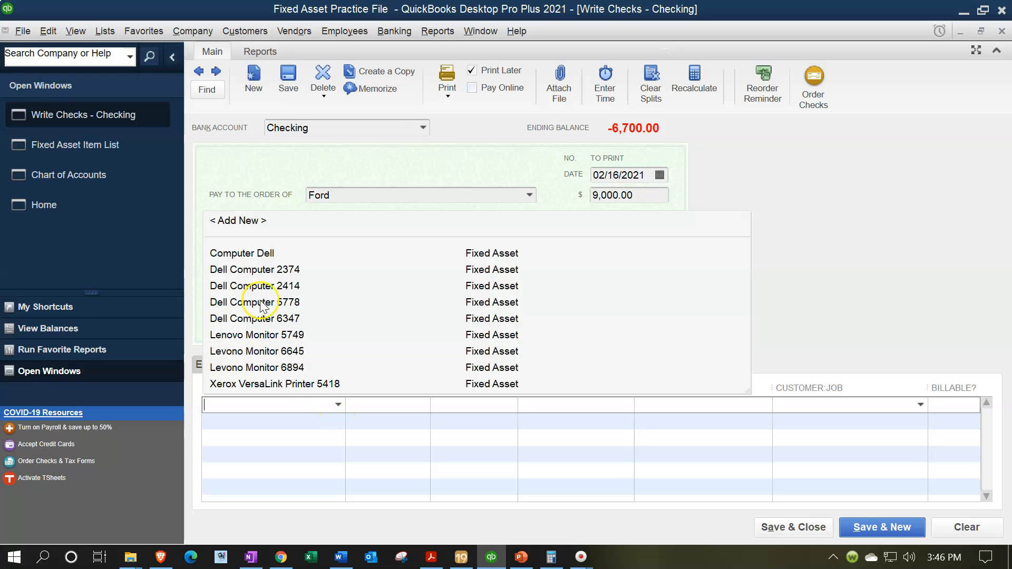
pyautogui.click(244, 221)
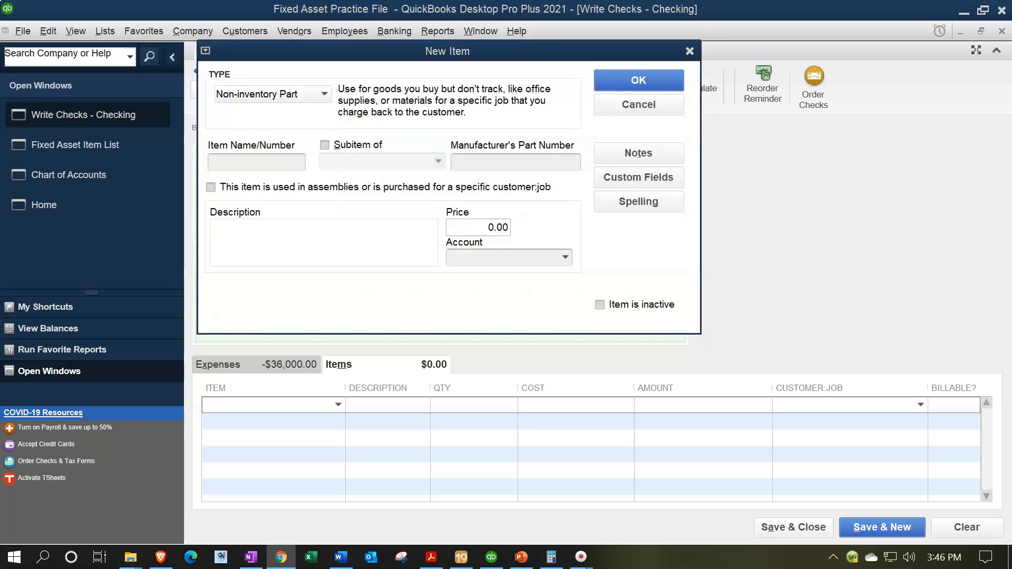
pyautogui.click(325, 94)
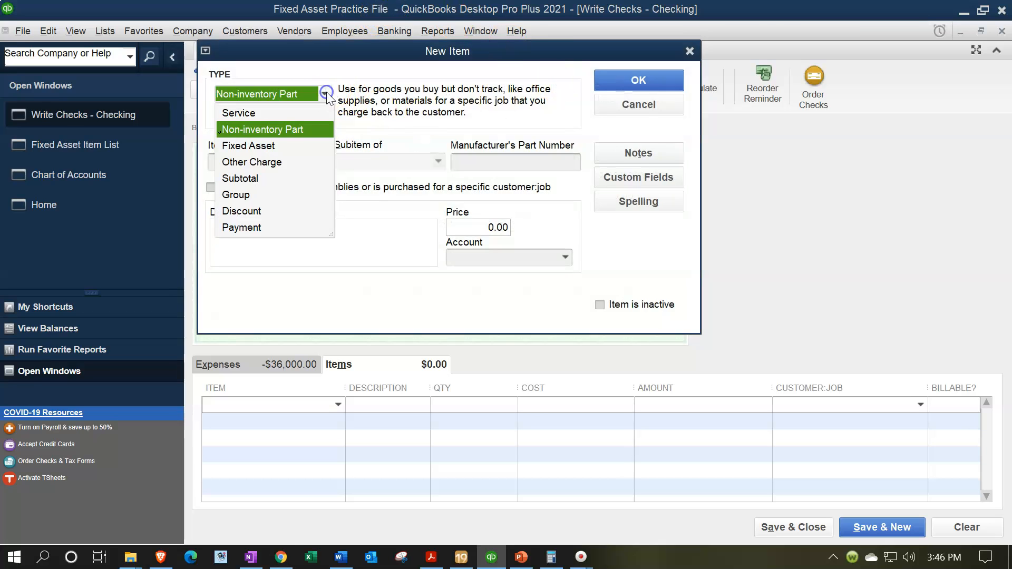
pyautogui.click(261, 151)
pyautogui.moveTo(385, 35); pyautogui.dragTo(425, 91)
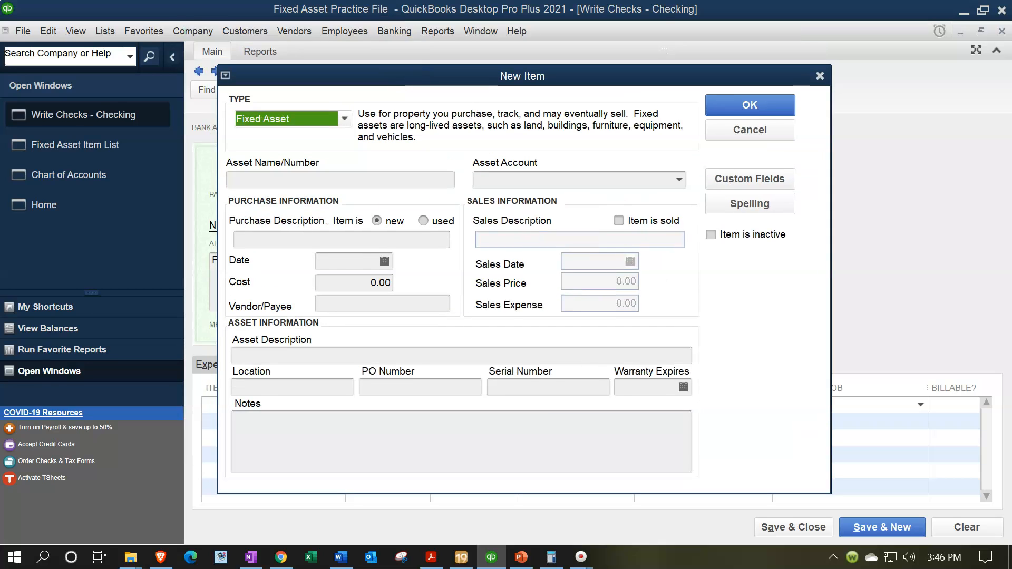
pyautogui.hotkey('alt', 'Tab')
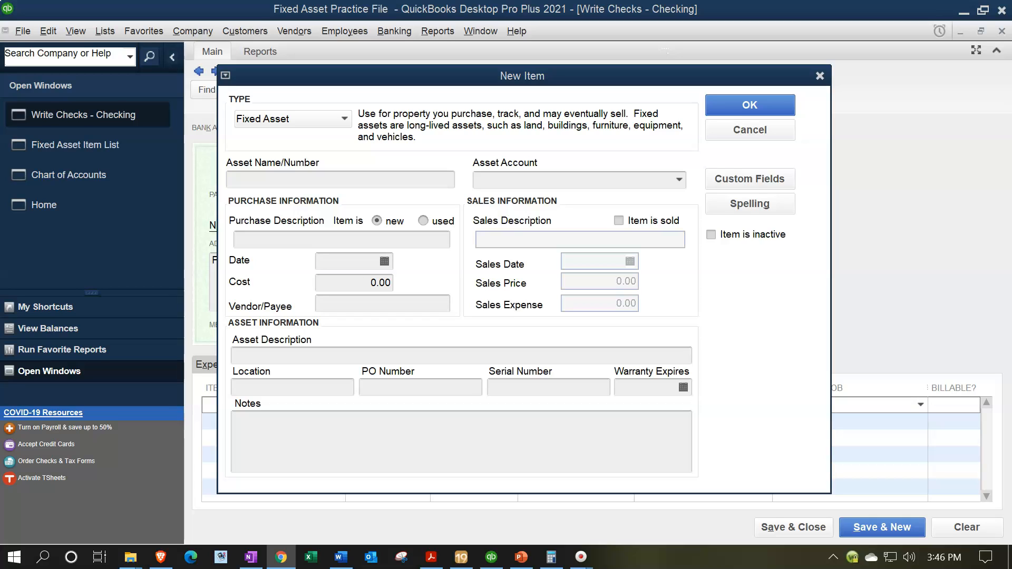
# Step: Name the asset 2021 F-150 LARIAT 5476 and reuse that text as its purchase description
pyautogui.click(271, 175)
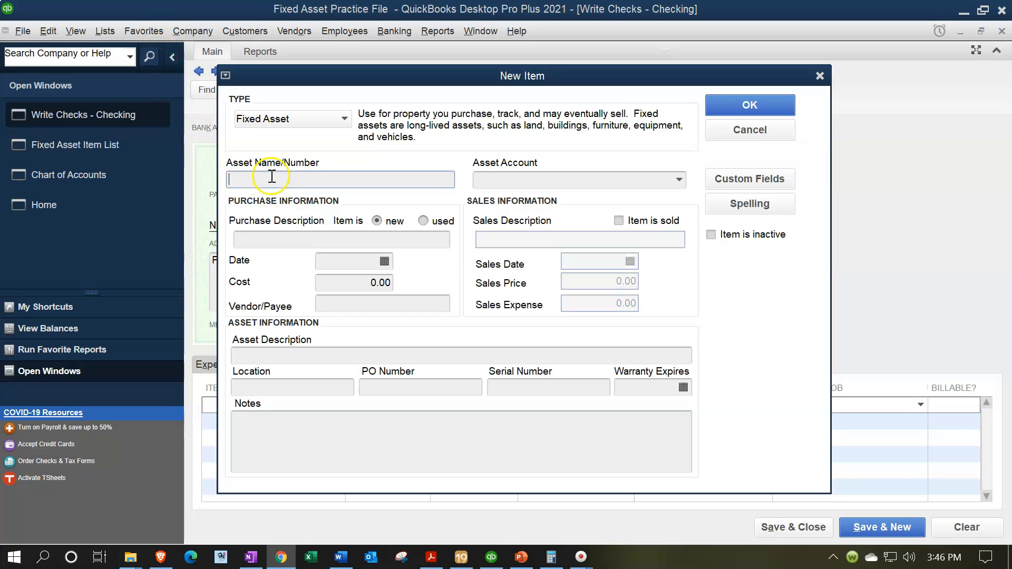
pyautogui.write('2021 F-150 LARIAT')
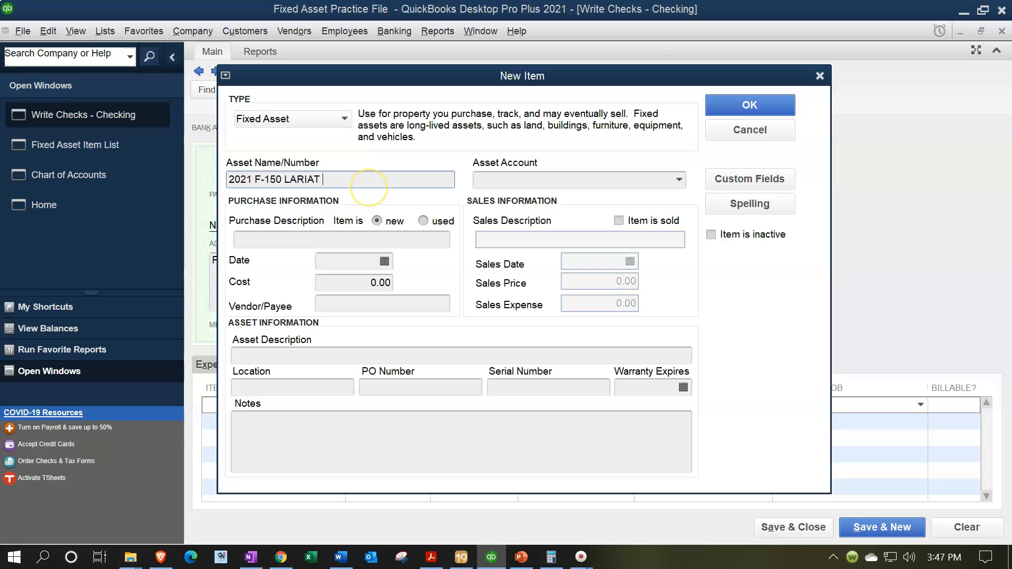
pyautogui.write('5476')
pyautogui.press('Tab')
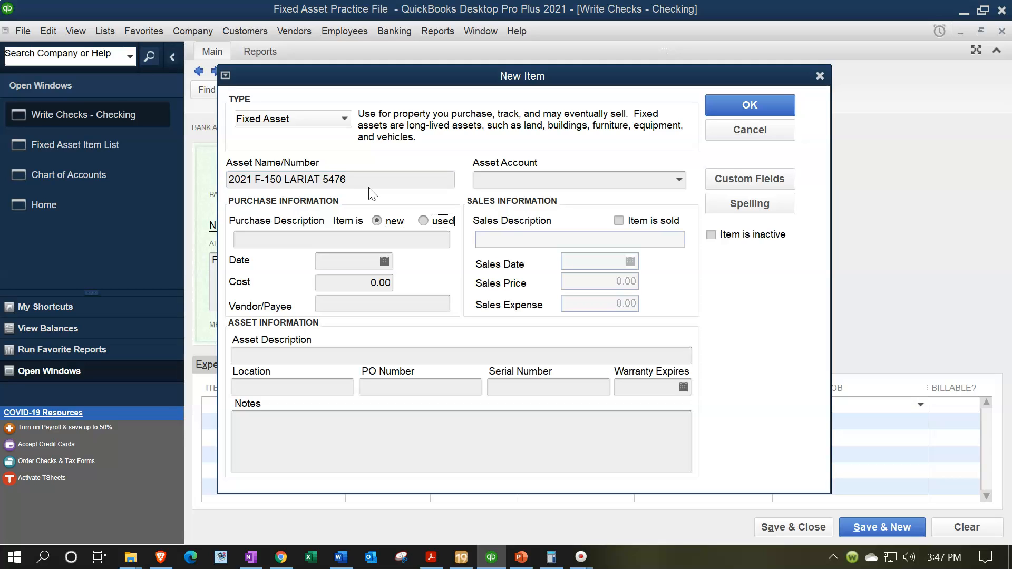
pyautogui.moveTo(348, 180); pyautogui.dragTo(271, 166)
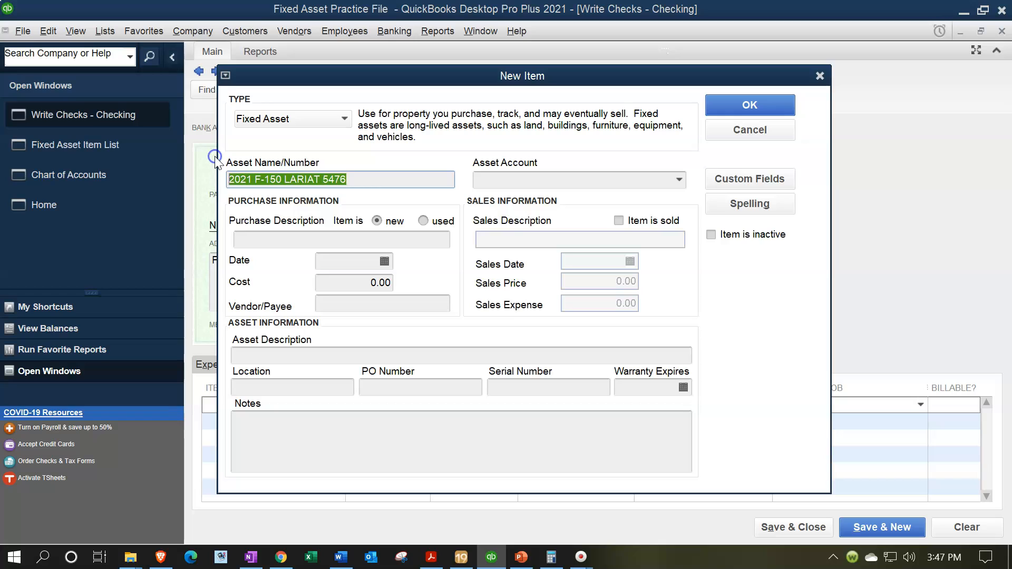
pyautogui.click(273, 242)
pyautogui.write('2021 F-150 LARIAT 5476')
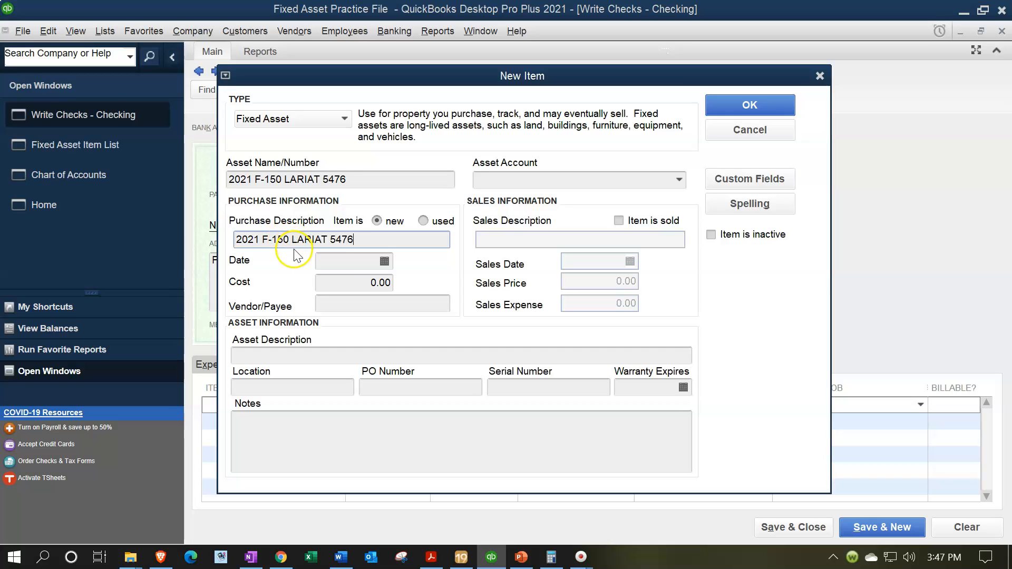
# Step: Set the asset's purchase date to 02/16/2021, its cost to 45,000 and its vendor to Ford
pyautogui.click(363, 269)
pyautogui.write('02/16/2021')
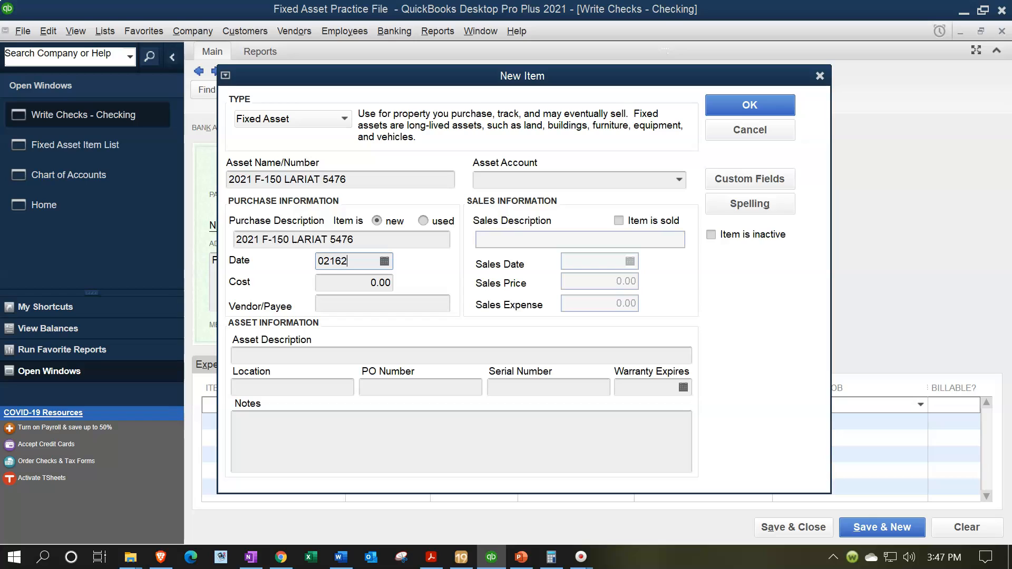
pyautogui.press('Tab')
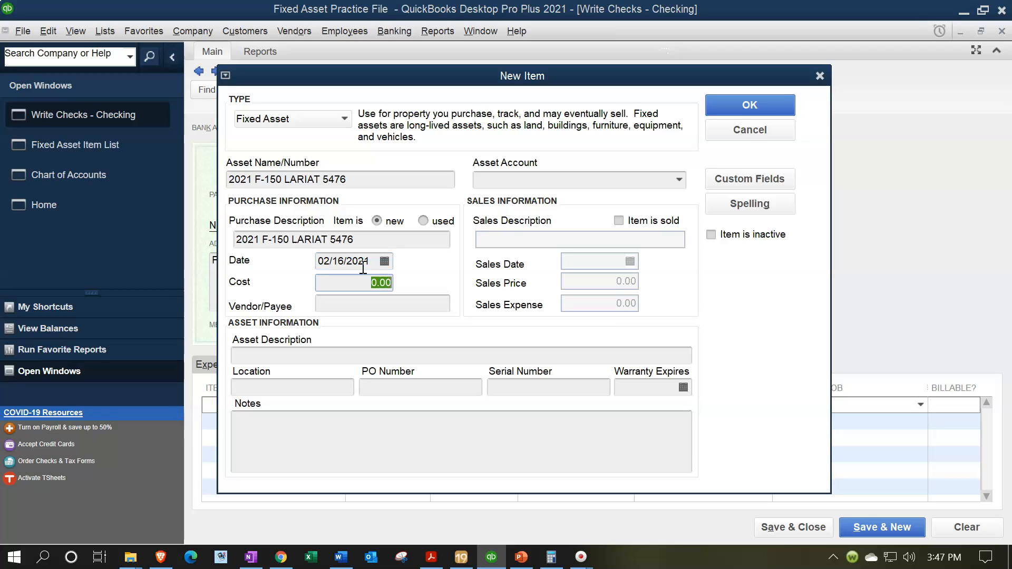
pyautogui.write('45000')
pyautogui.press('Tab')
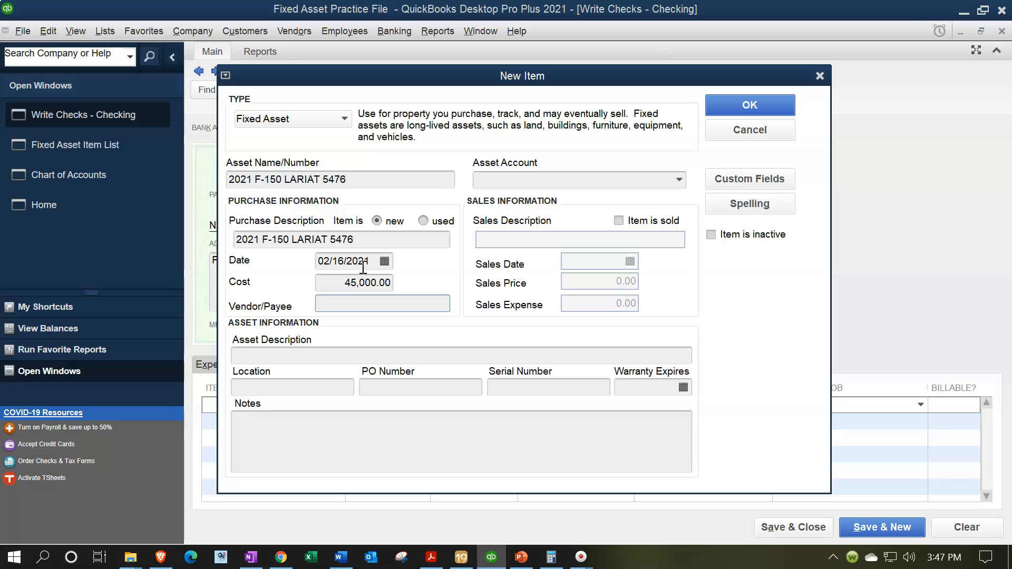
pyautogui.click(367, 277)
pyautogui.write('Ford')
pyautogui.press('Tab')
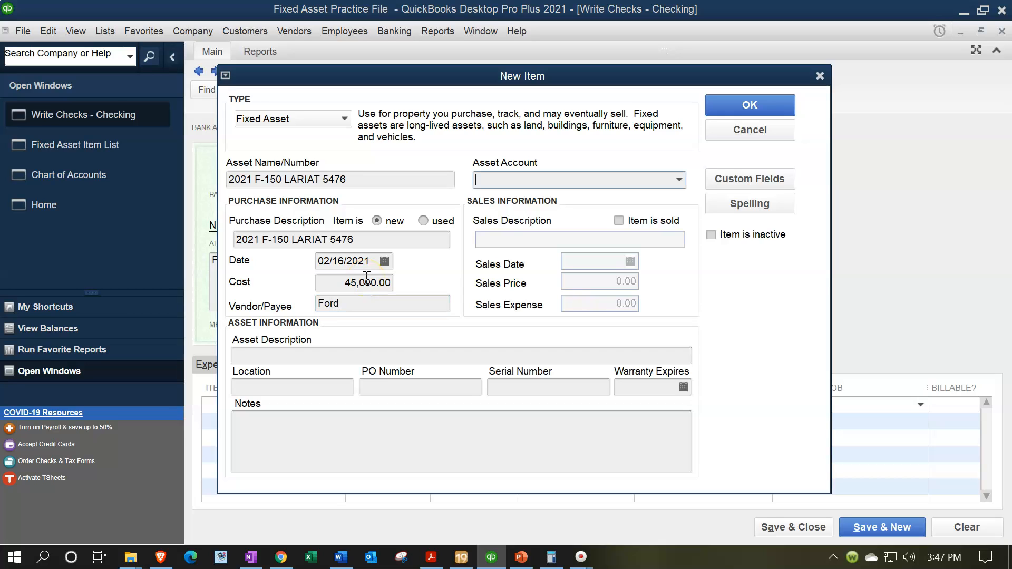
# Step: Fill in both the asset description and the notes with 2021 F-150 LARIAT 5476
pyautogui.click(312, 352)
pyautogui.click(318, 439)
pyautogui.write('2021 F-150 LARIAT 5476')
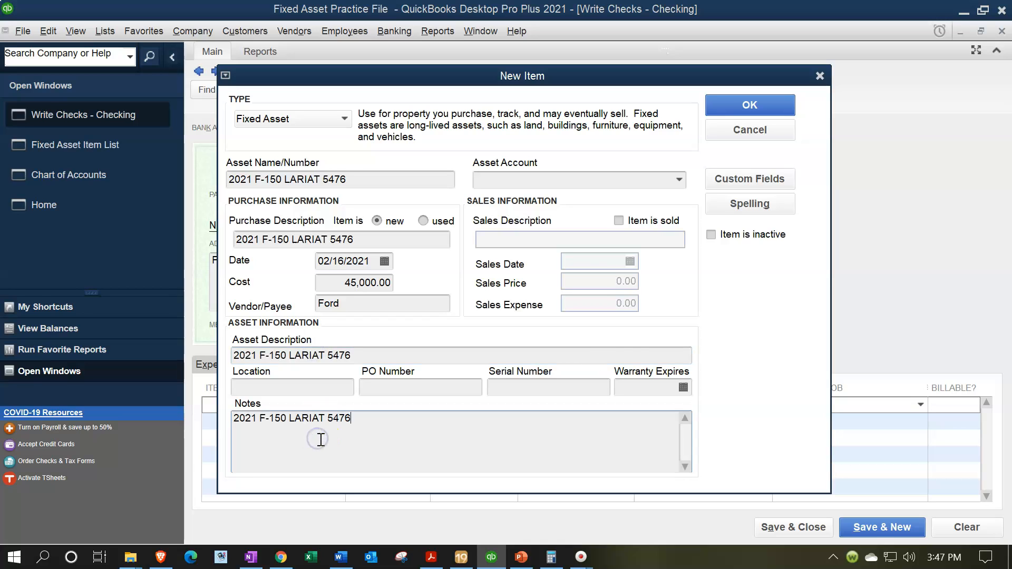
# Step: Assign the truck item to the Automobiles & Transportation Eq fixed asset account
pyautogui.click(680, 180)
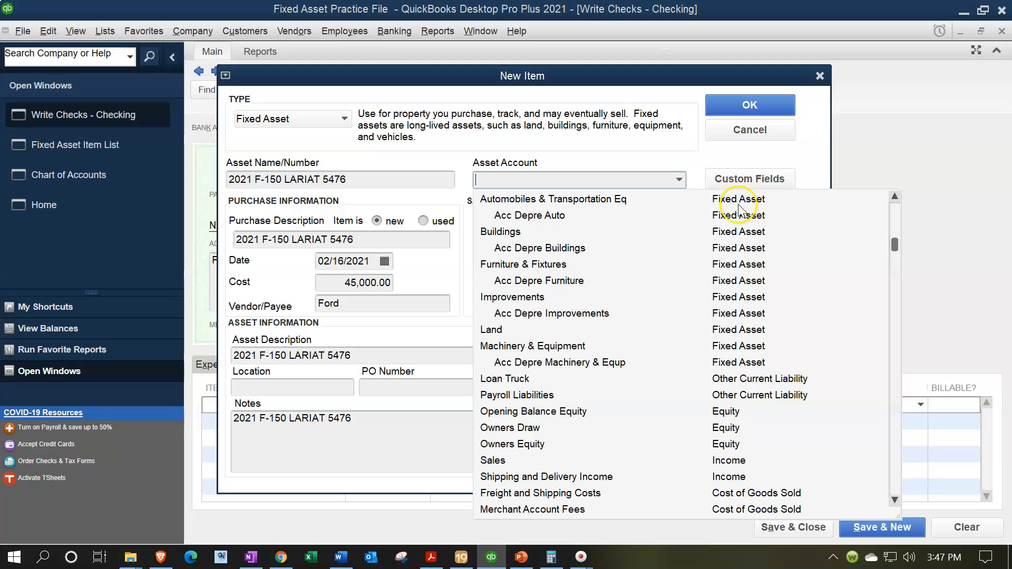
pyautogui.click(603, 200)
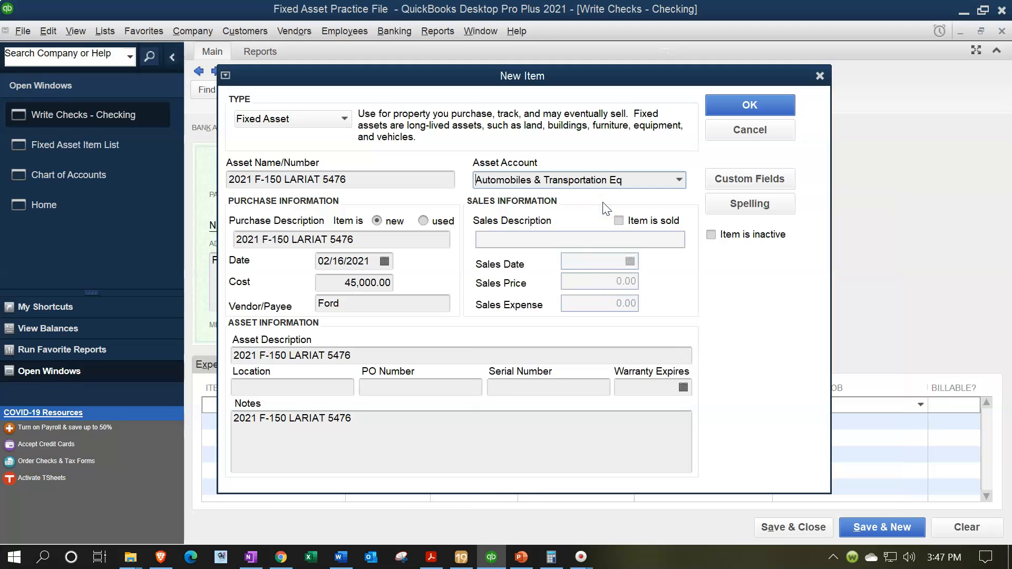
pyautogui.press('Tab')
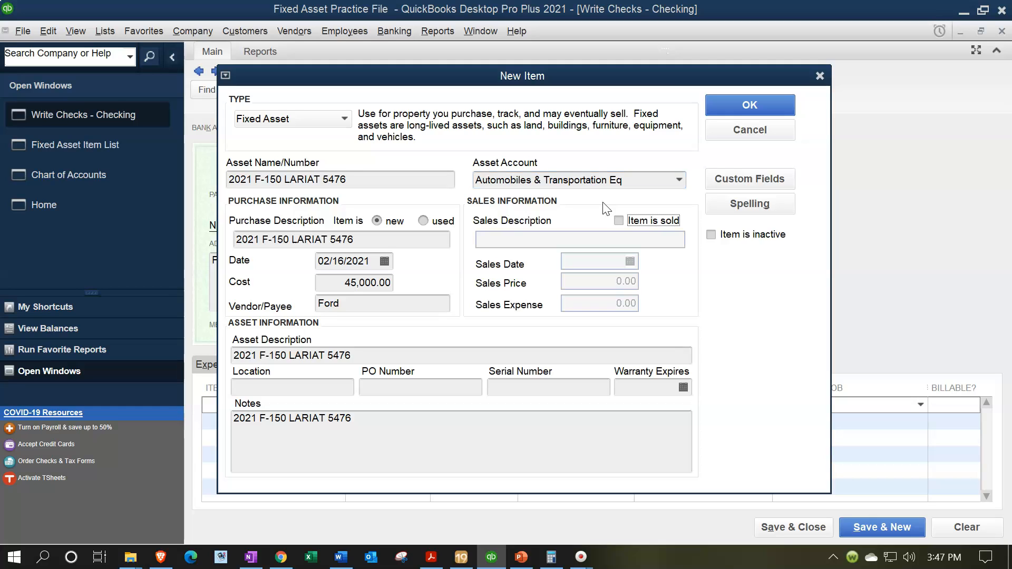
pyautogui.press('Tab')
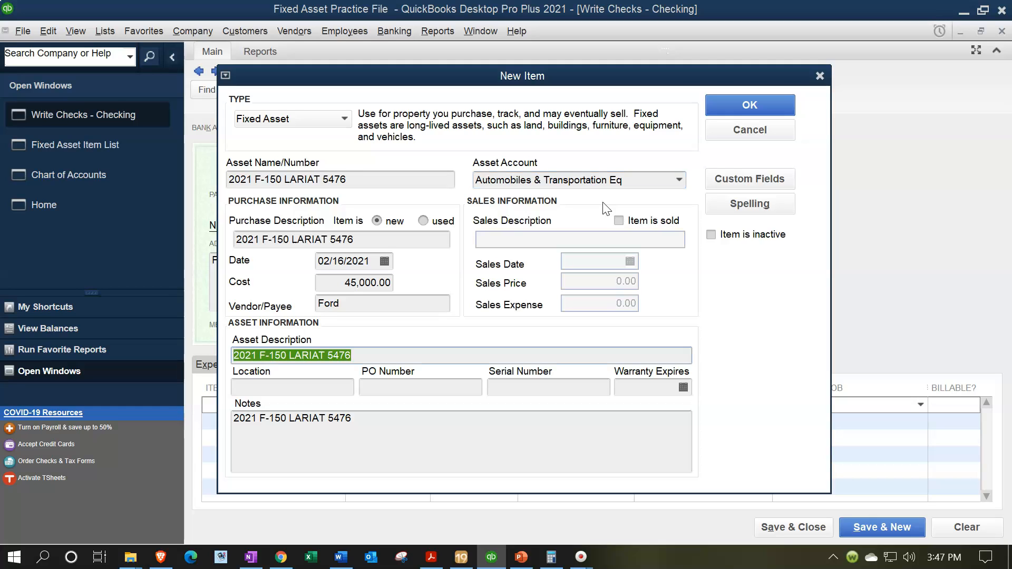
# Step: Set the asset's location to Office and its serial number to 516754125, and save the new item onto the check
pyautogui.click(329, 387)
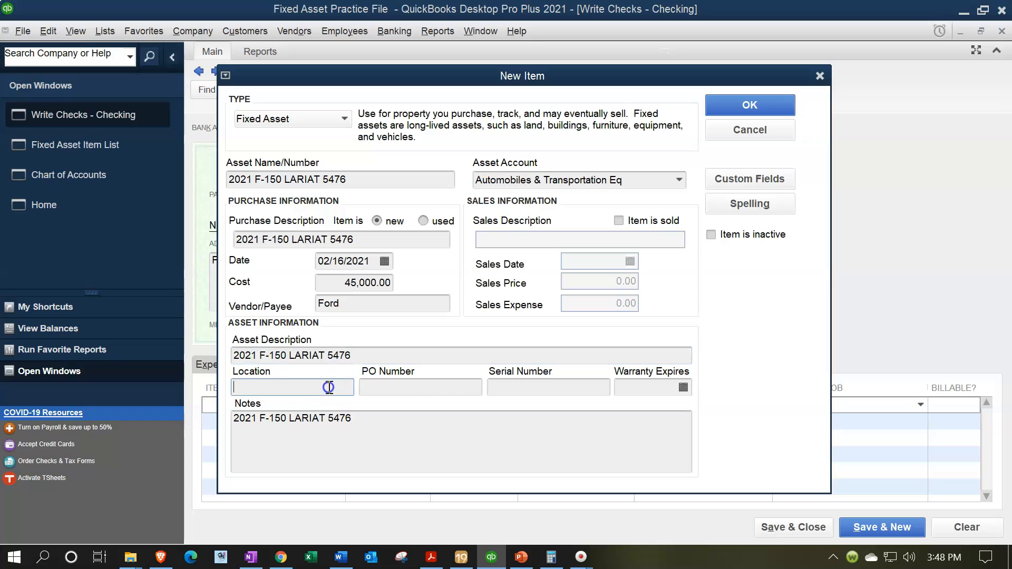
pyautogui.write('Office')
pyautogui.press('Tab')
pyautogui.press('Tab')
pyautogui.write('516')
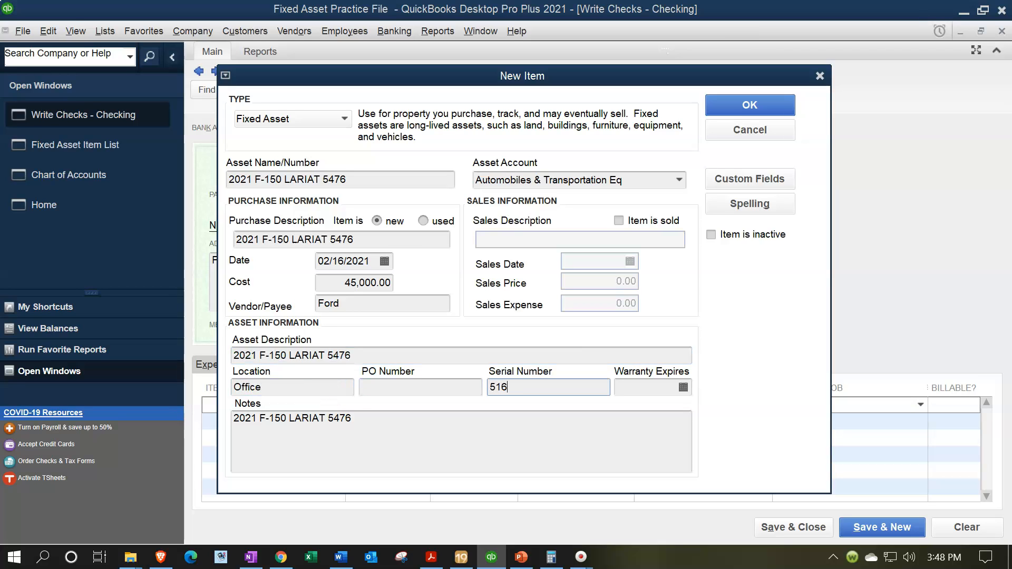
pyautogui.write('754125')
pyautogui.press('Tab')
pyautogui.press('Tab')
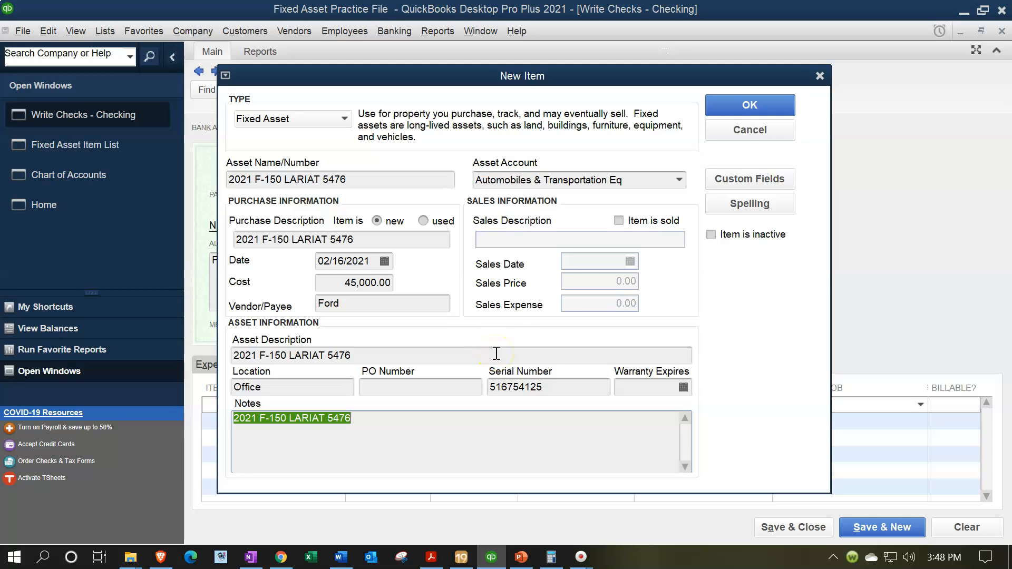
pyautogui.click(727, 109)
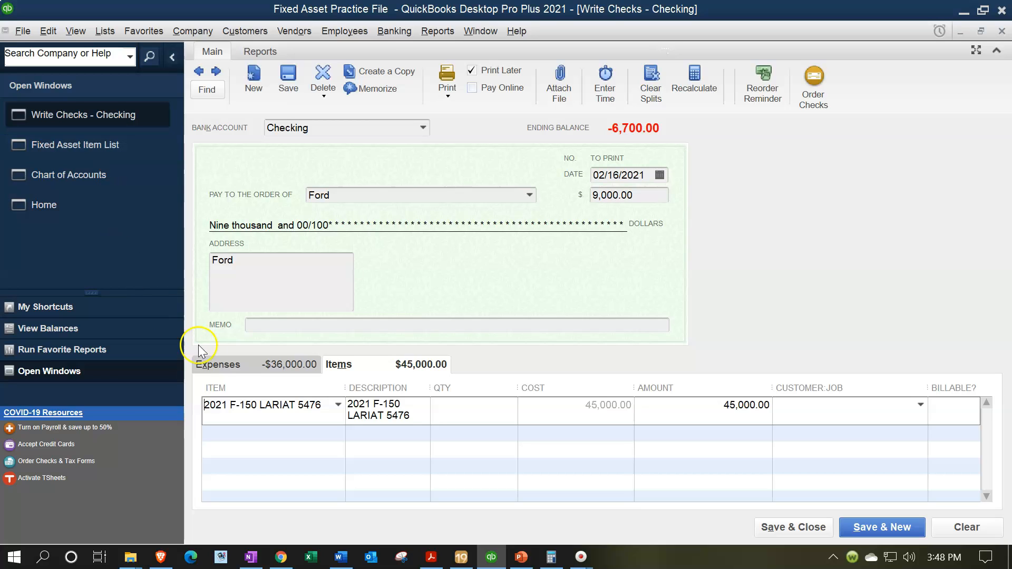
# Step: Check the Loan Truck expense line, save and close the check, and widen the account column in the Fixed Asset Item List
pyautogui.click(239, 372)
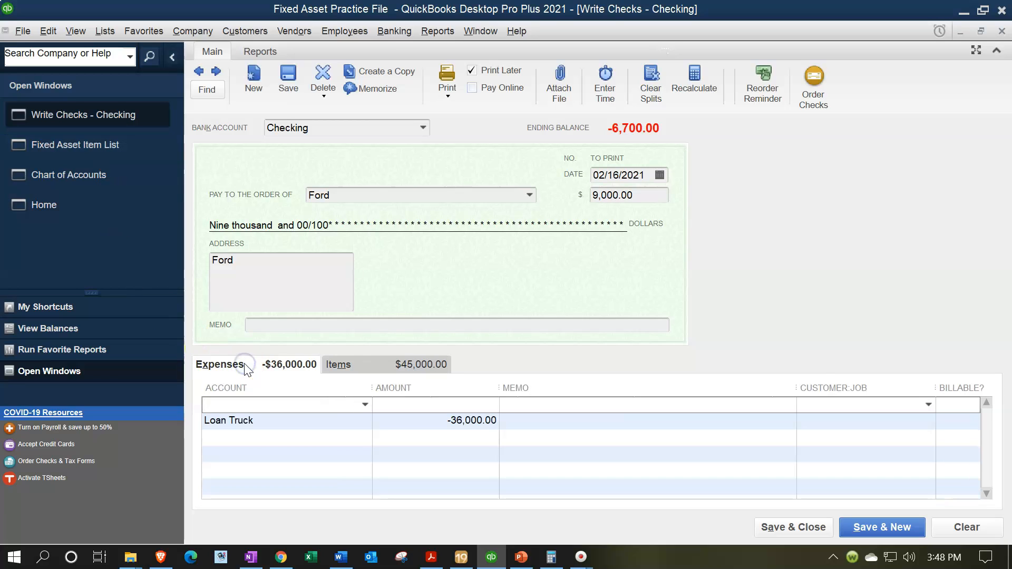
pyautogui.click(252, 419)
pyautogui.click(251, 402)
pyautogui.click(329, 388)
pyautogui.click(791, 528)
pyautogui.click(479, 220)
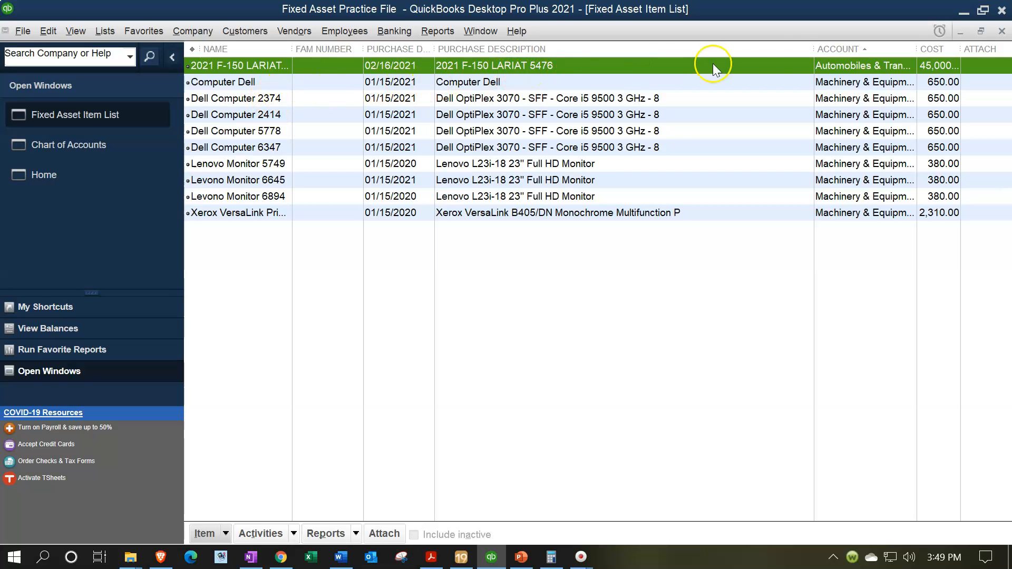
pyautogui.moveTo(813, 49); pyautogui.dragTo(744, 56)
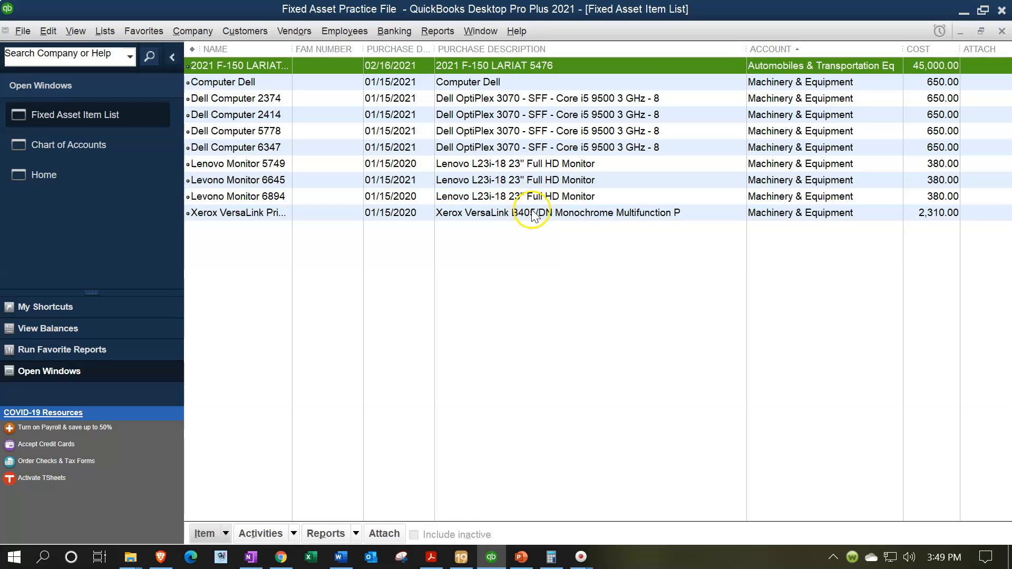
# Step: Run the standard Balance Sheet report with a custom date range from 01/01/2021 to 12/31/2021
pyautogui.click(439, 34)
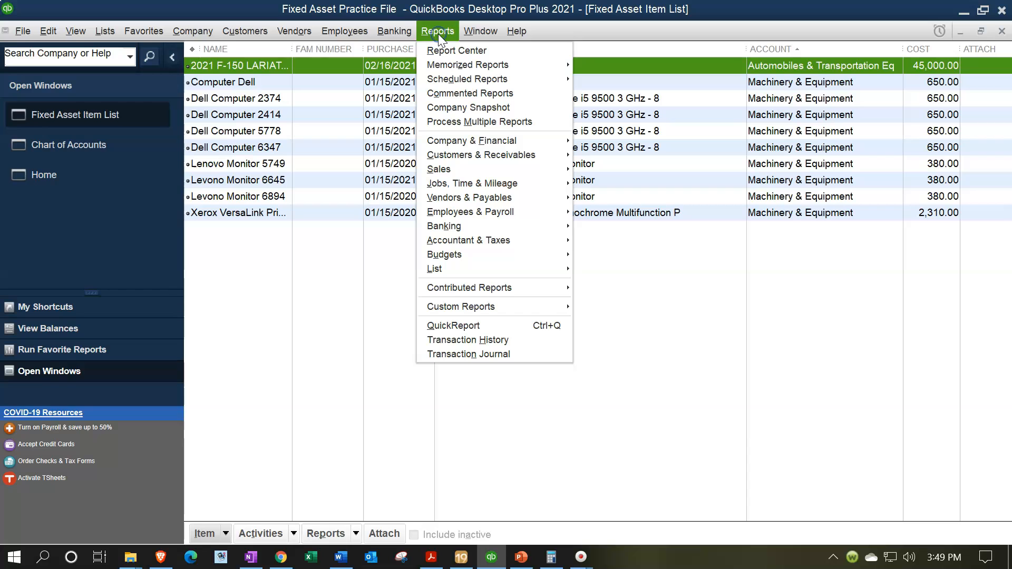
pyautogui.moveTo(523, 138)
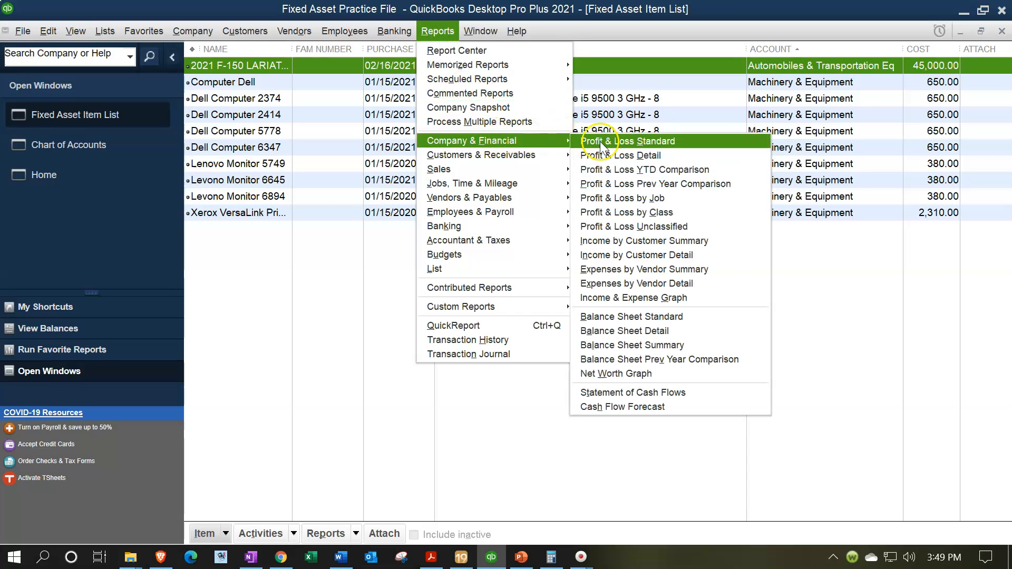
pyautogui.click(666, 318)
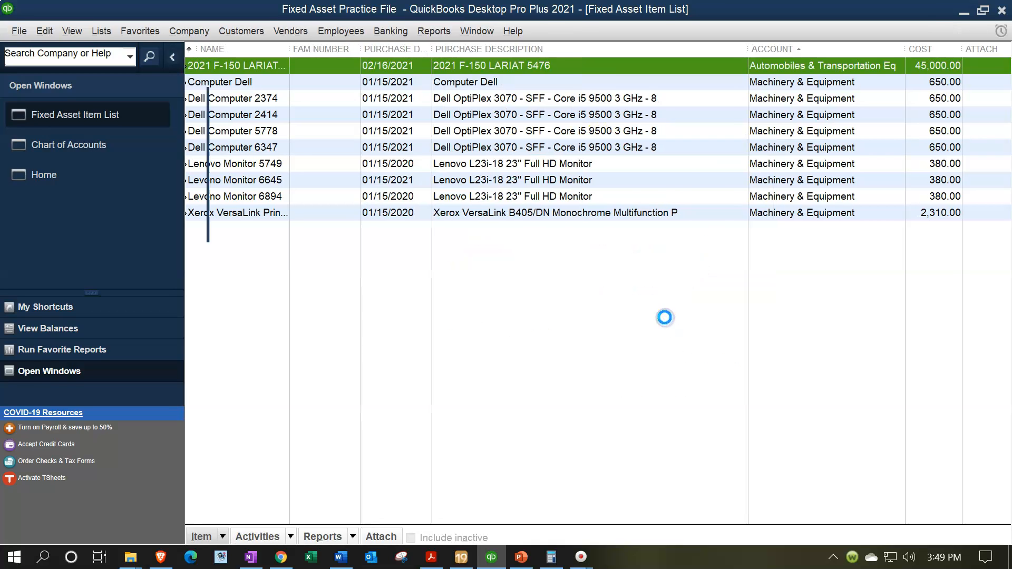
pyautogui.click(242, 55)
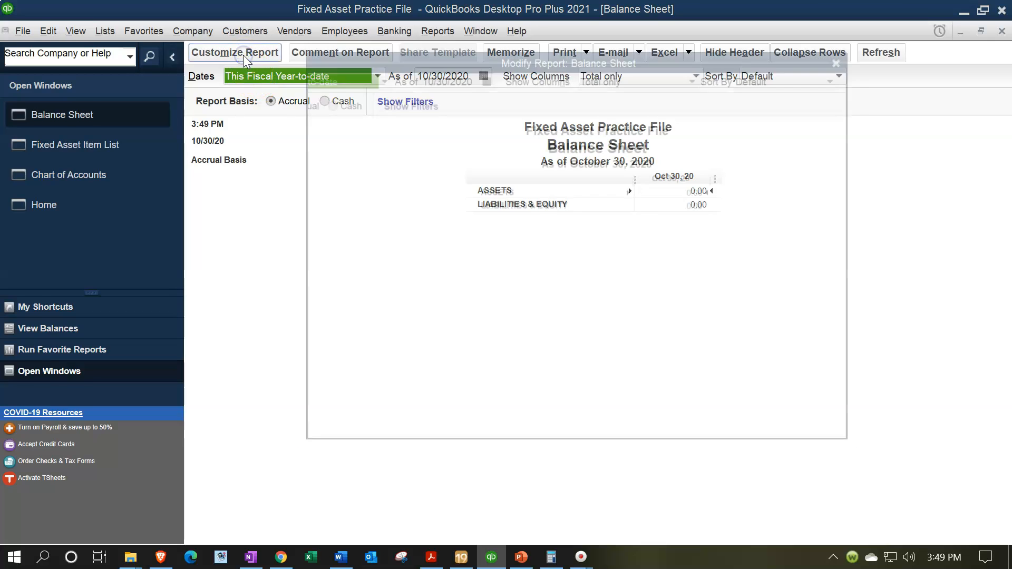
pyautogui.write('010121')
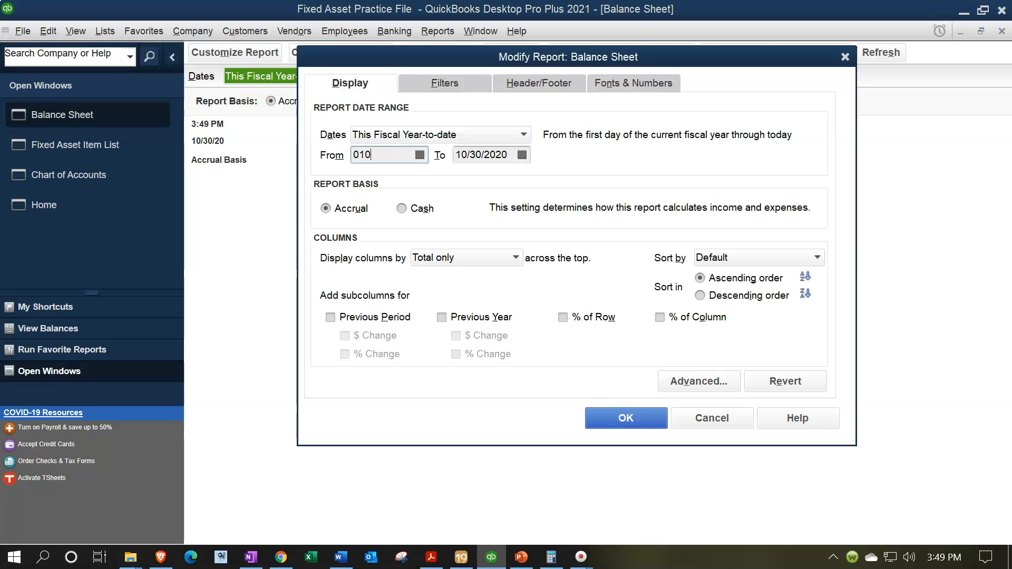
pyautogui.press('Tab')
pyautogui.write('123121')
pyautogui.press('Tab')
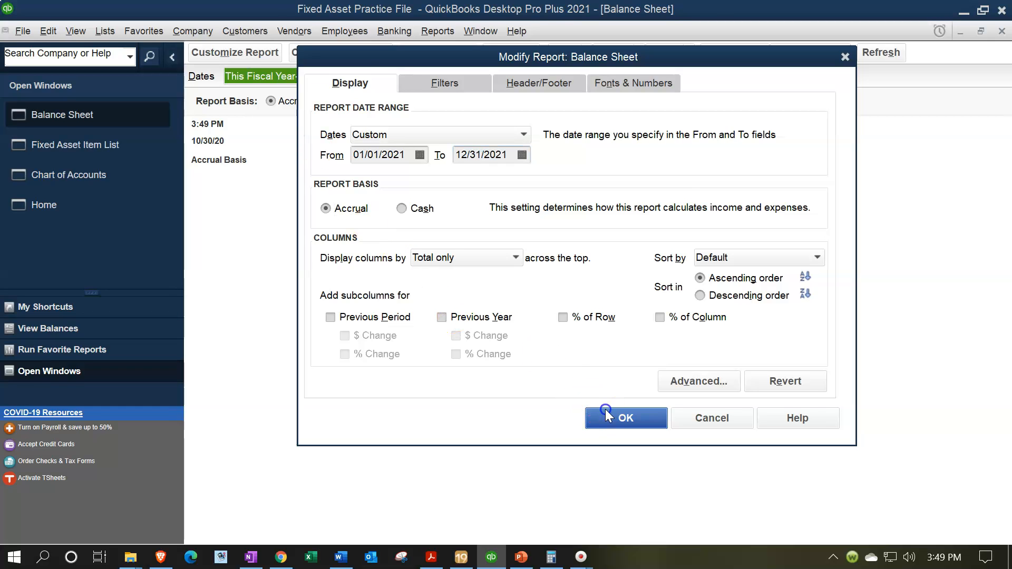
pyautogui.click(606, 414)
# Step: Examine the Automobiles & Transportation Eq balance, and switch to the Depre Sch Book.pdf depreciation schedule in Adobe Acrobat Reader
pyautogui.click(685, 287)
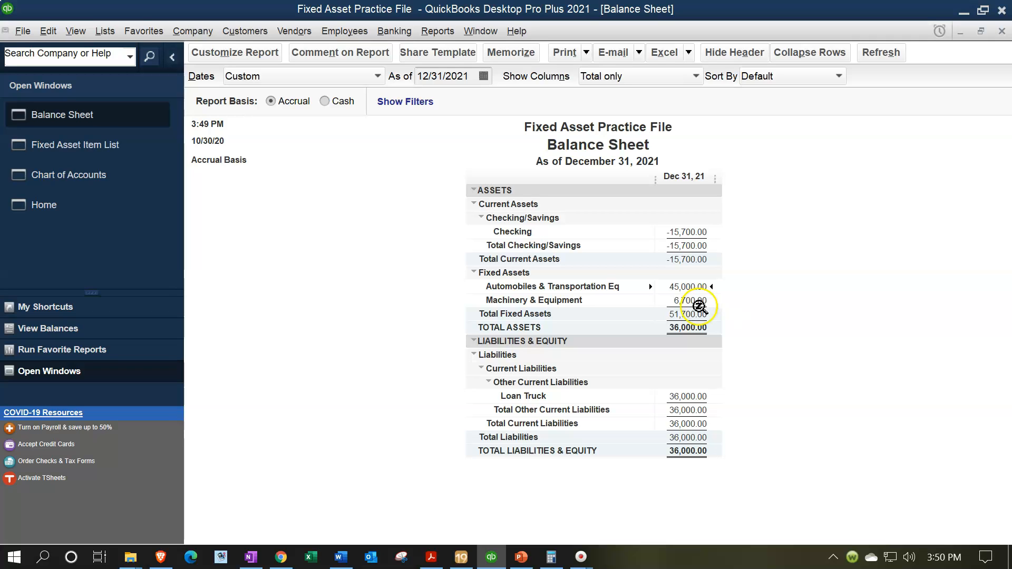
pyautogui.click(432, 557)
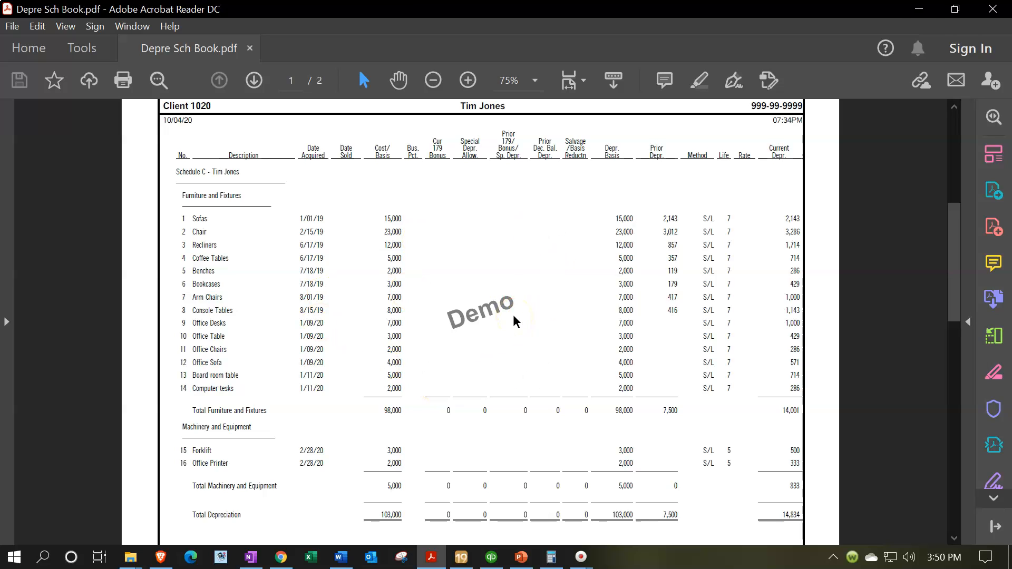
# Step: Back in QuickBooks, examine the transactions behind the Automobiles & Transportation Eq balance with the memo column widened, and close the report without memorizing it
pyautogui.click(920, 16)
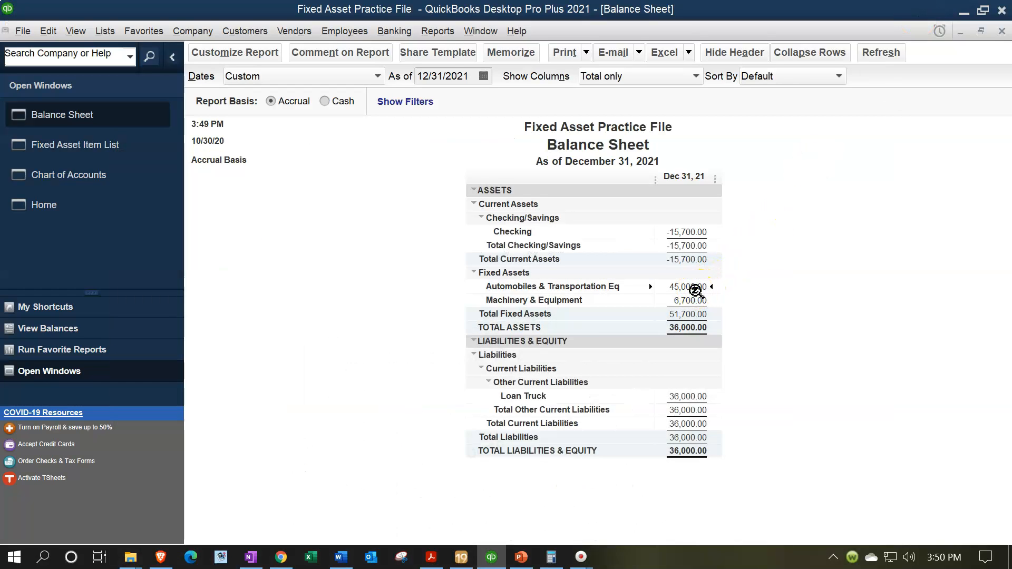
pyautogui.doubleClick(696, 291)
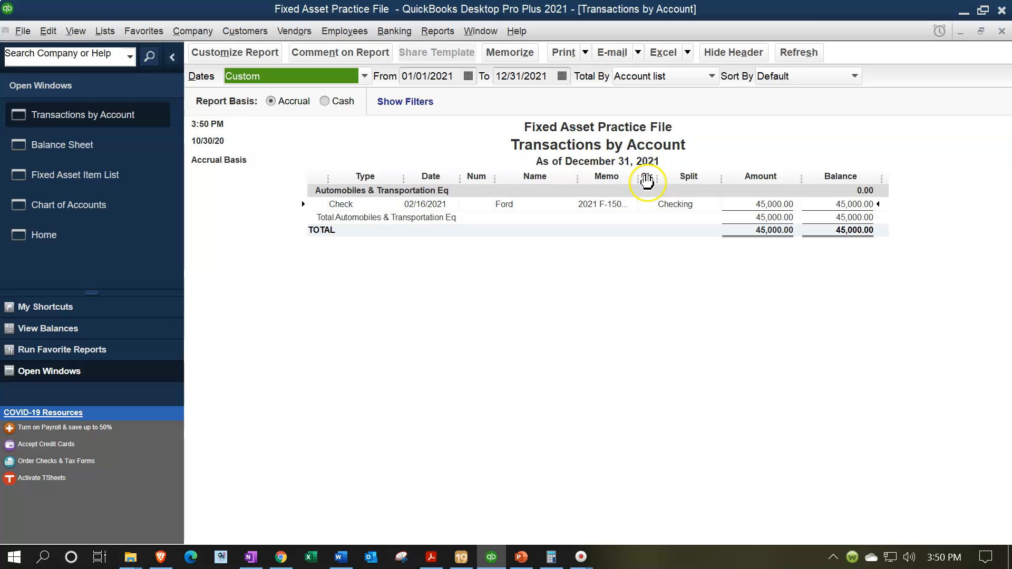
pyautogui.moveTo(643, 180); pyautogui.dragTo(684, 182)
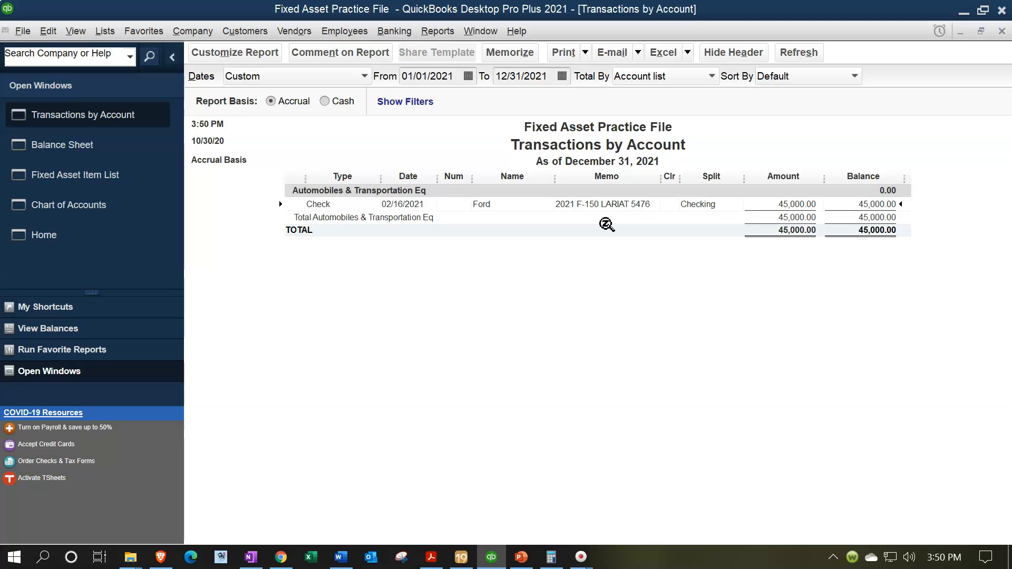
pyautogui.click(599, 169)
pyautogui.click(1002, 32)
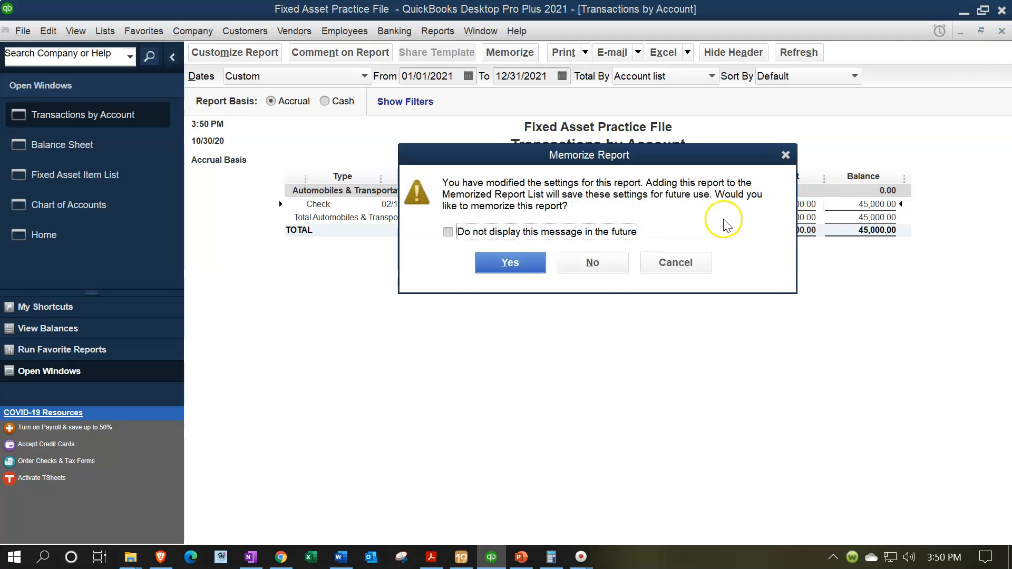
pyautogui.click(605, 258)
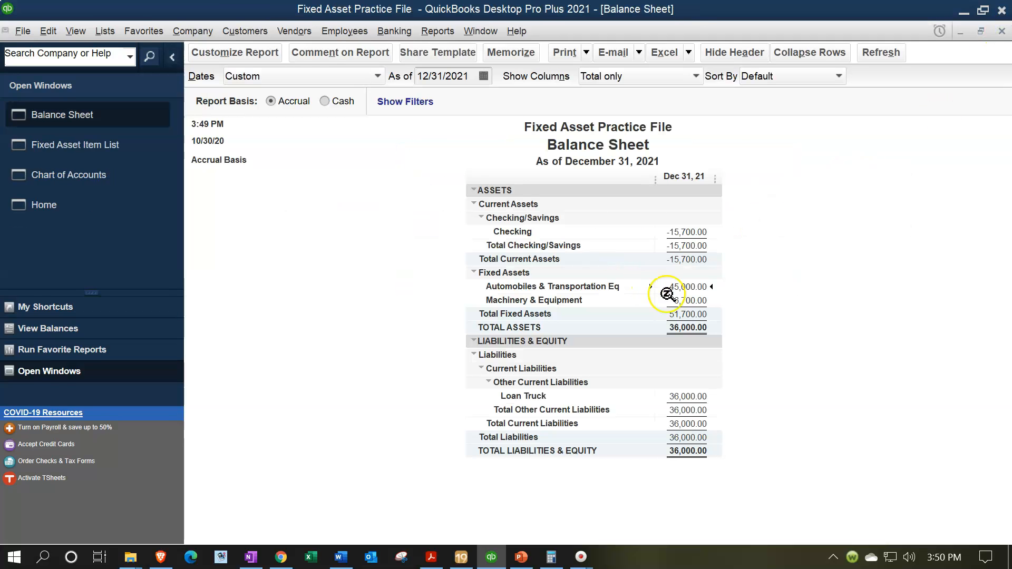
# Step: View the Fixed Asset Item List with the account and cost columns widened enough to read in full
pyautogui.click(138, 150)
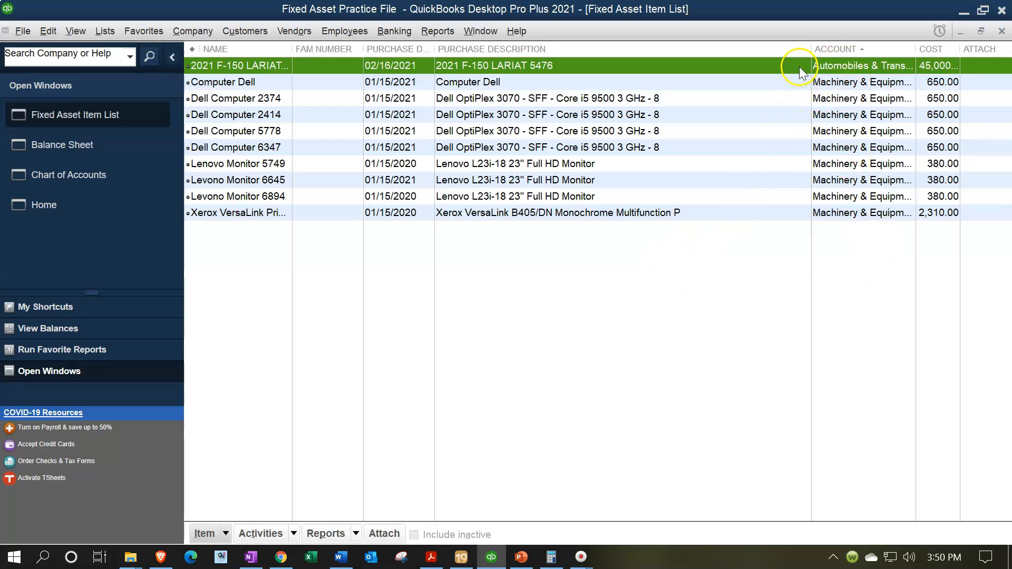
pyautogui.moveTo(811, 49); pyautogui.dragTo(757, 59)
pyautogui.moveTo(899, 53); pyautogui.dragTo(891, 53)
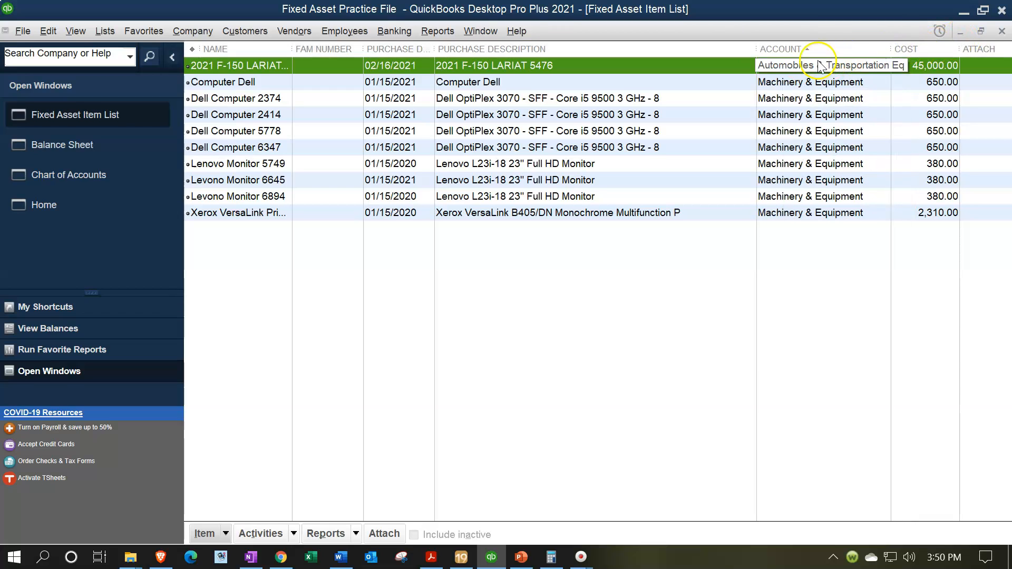
pyautogui.moveTo(756, 48); pyautogui.dragTo(688, 64)
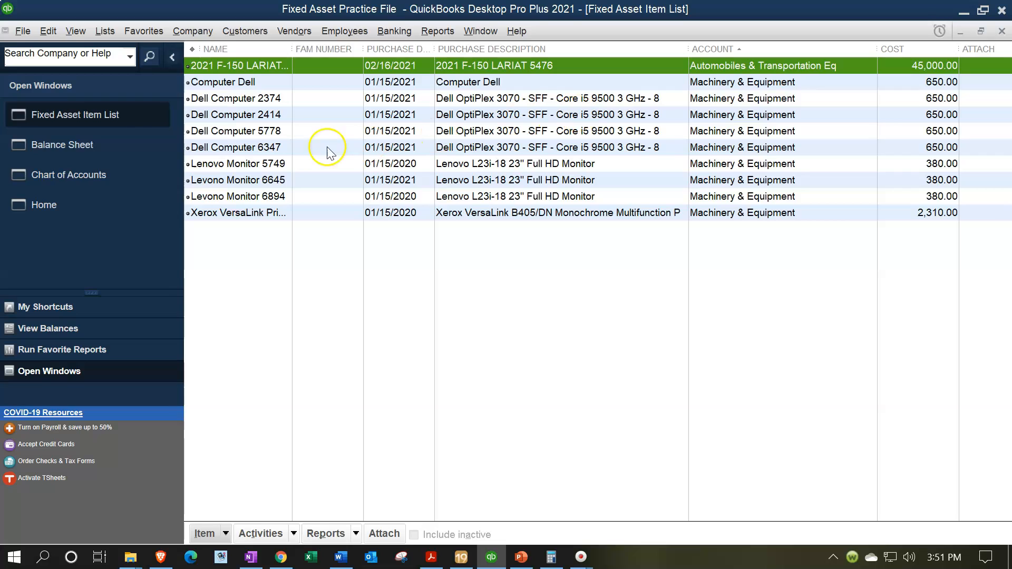
# Step: Compare the Balance Sheet report with the Depre Sch Book.pdf depreciation schedule in Adobe Acrobat Reader, and return to QuickBooks
pyautogui.click(117, 145)
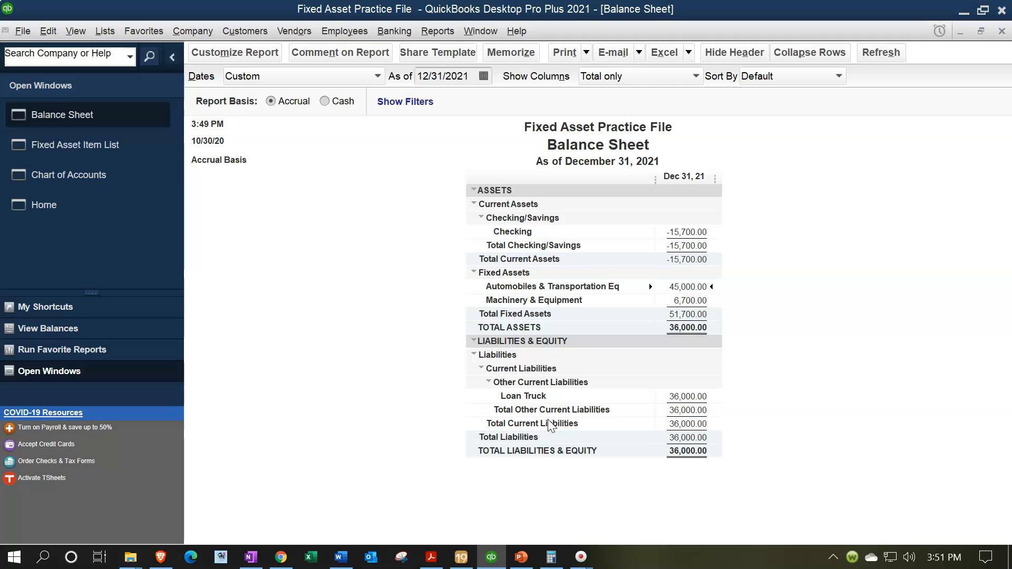
pyautogui.click(434, 557)
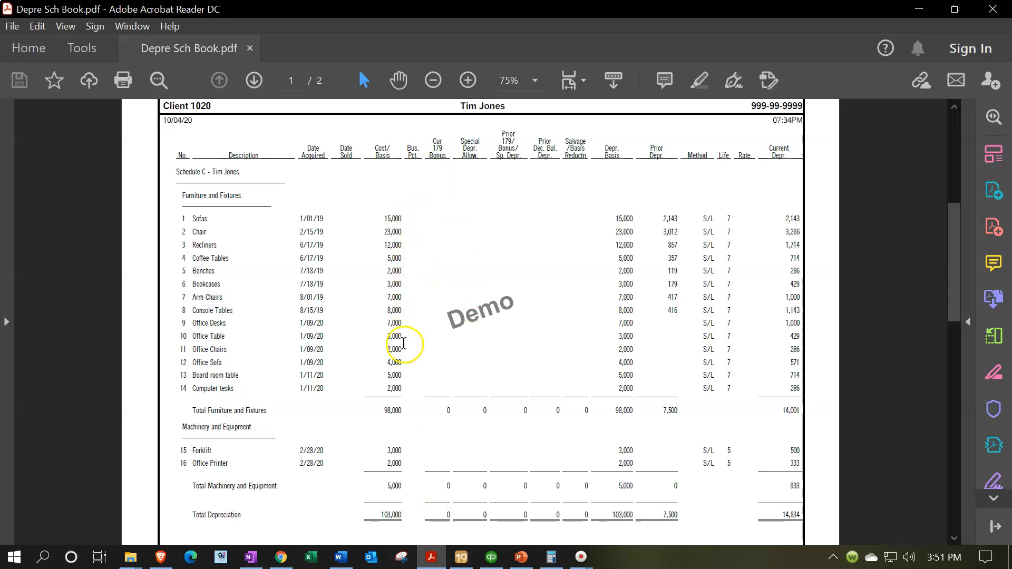
pyautogui.click(428, 559)
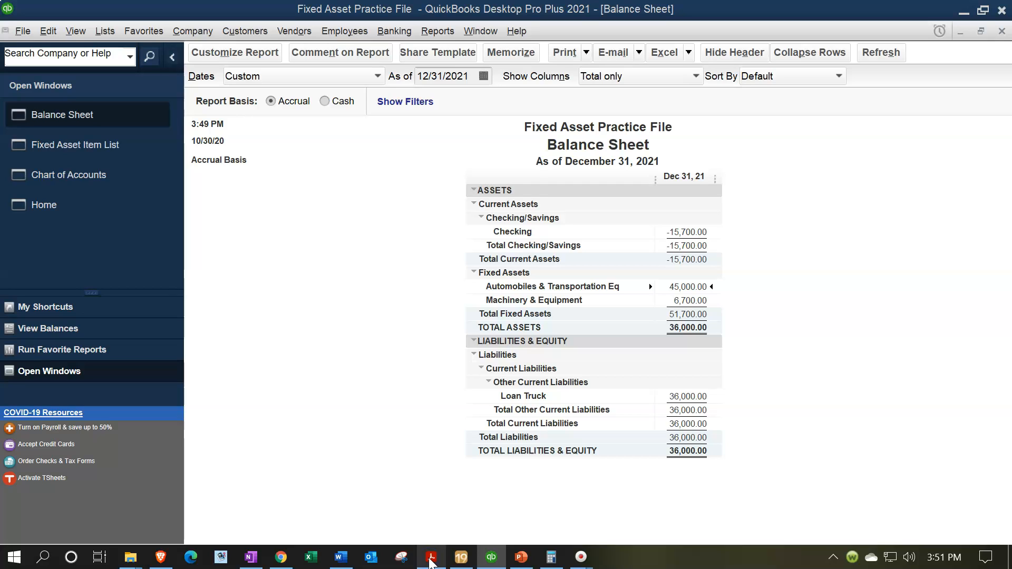
# Step: Reopen the Fixed Asset Item List and rewiden its account and cost columns to review the assets by account
pyautogui.click(101, 150)
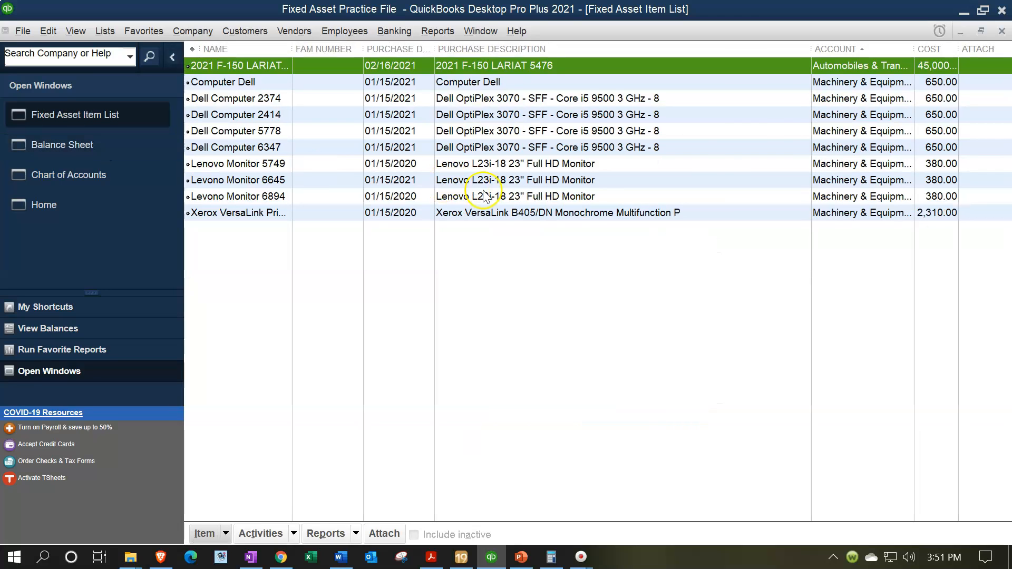
pyautogui.moveTo(914, 49); pyautogui.dragTo(899, 49)
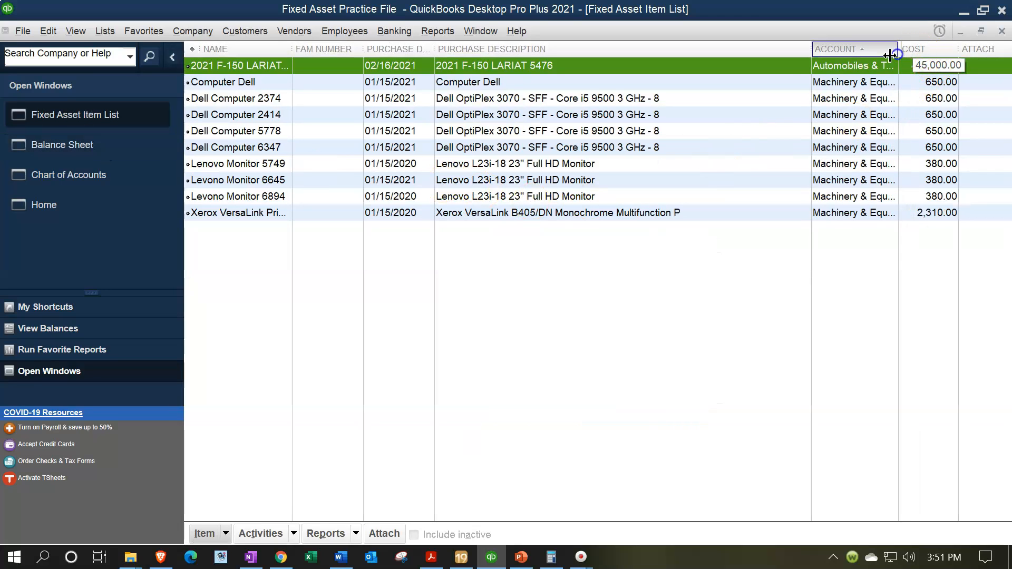
pyautogui.moveTo(812, 49); pyautogui.dragTo(752, 49)
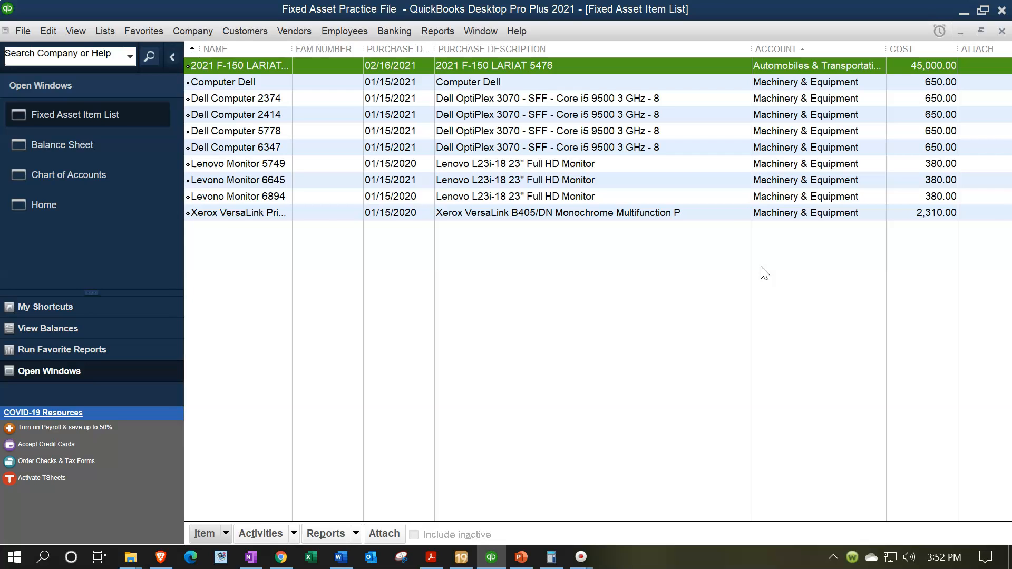
# Step: Review the Loan Truck and Automobiles & Transportation Eq balances on the Balance Sheet report
pyautogui.click(54, 179)
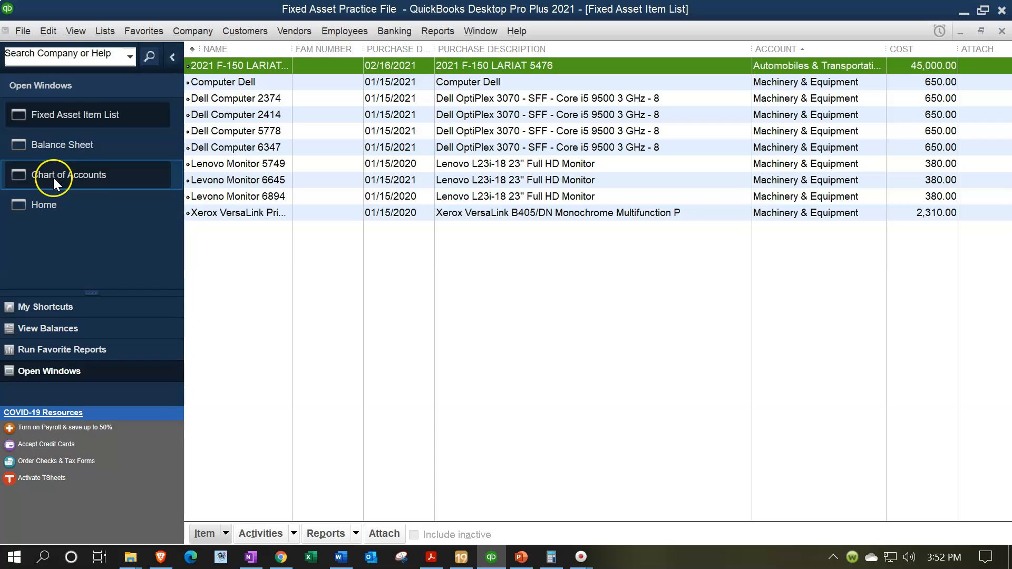
pyautogui.click(59, 148)
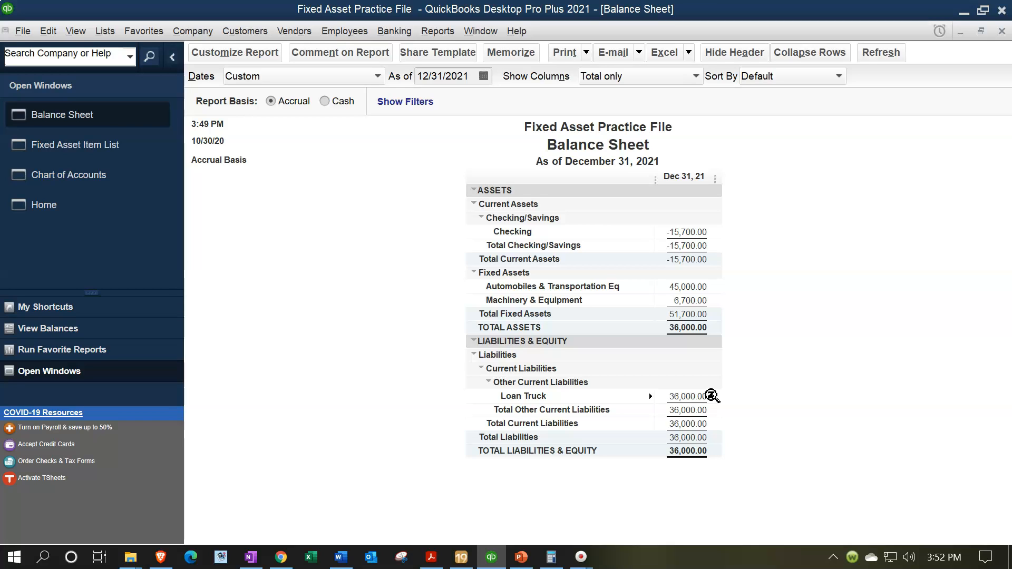
pyautogui.click(688, 290)
# Step: Run the Fixed Asset Listing report from the Fixed Asset Item List
pyautogui.click(134, 149)
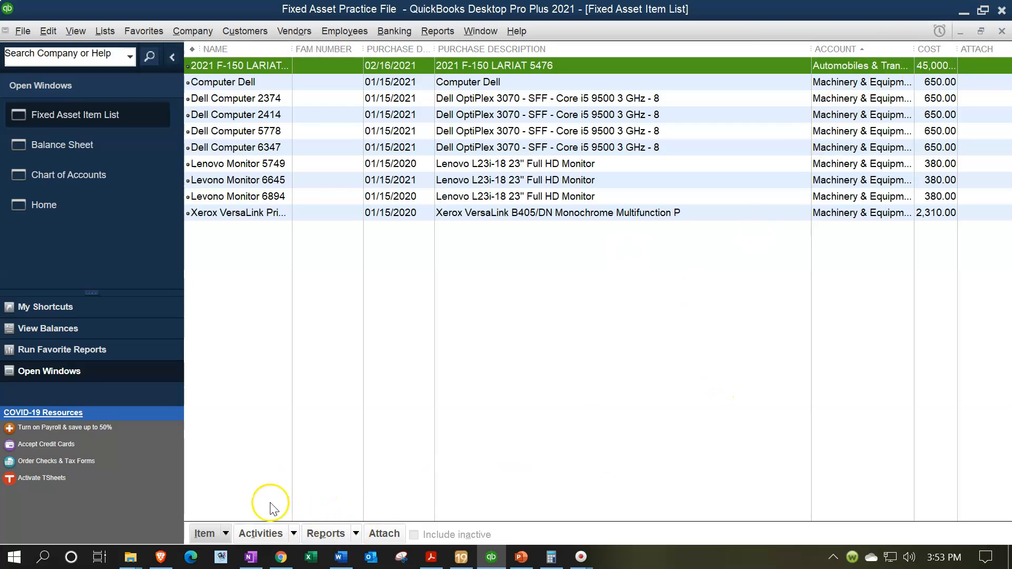
pyautogui.click(337, 535)
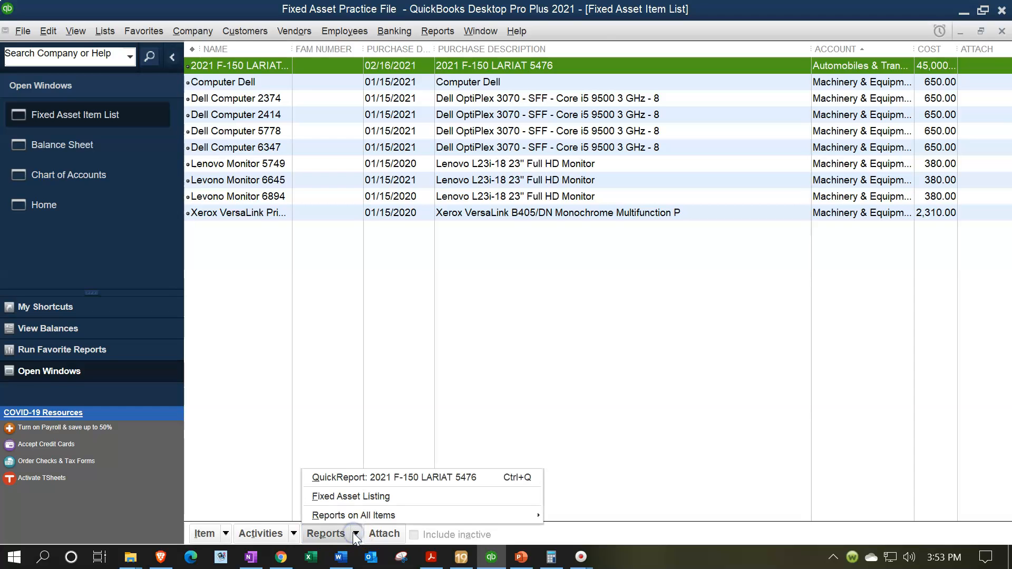
pyautogui.click(348, 496)
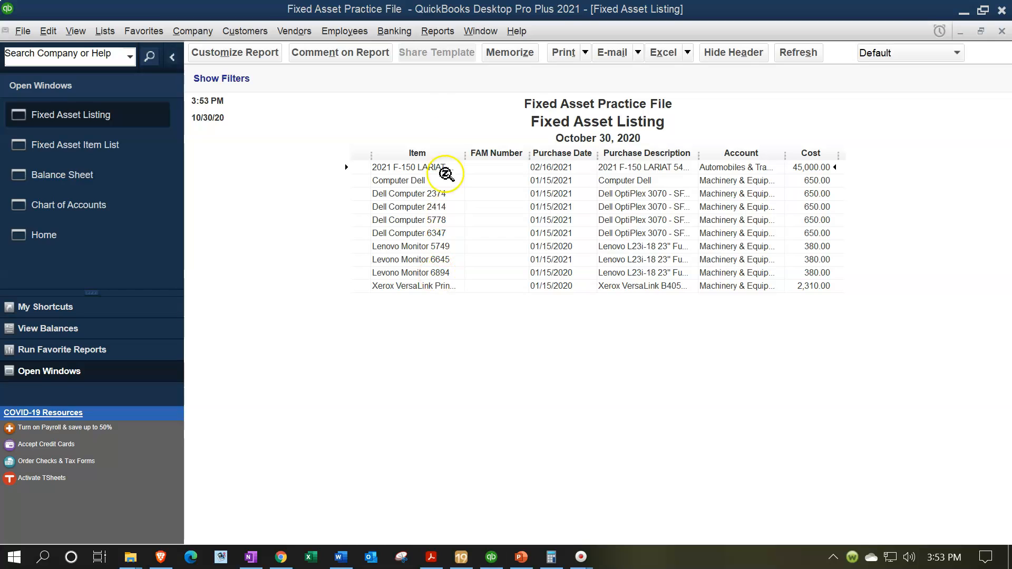
# Step: Open a second Fixed Asset Listing from the company-wide list reports
pyautogui.click(436, 33)
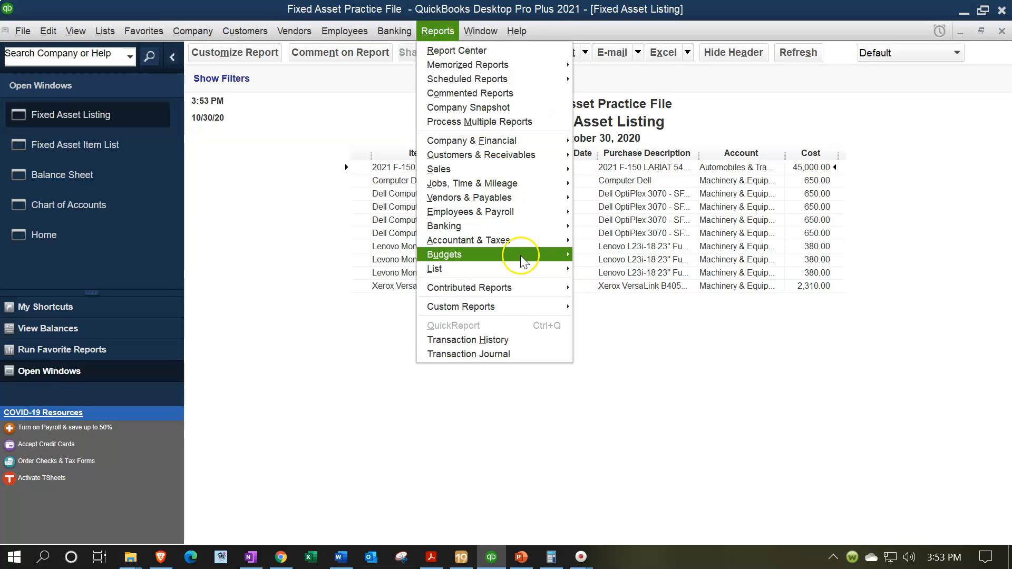
pyautogui.moveTo(547, 274)
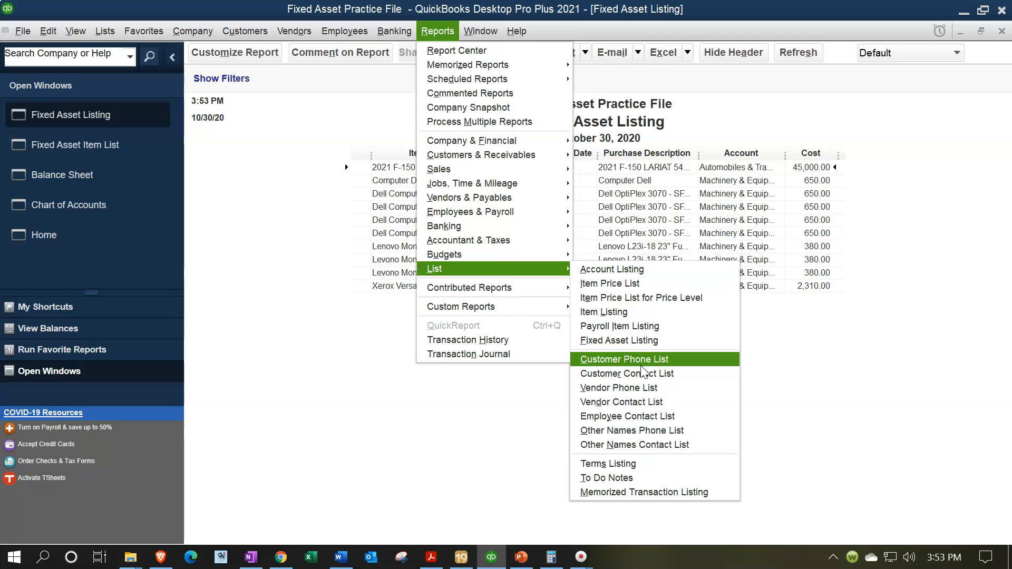
pyautogui.click(670, 340)
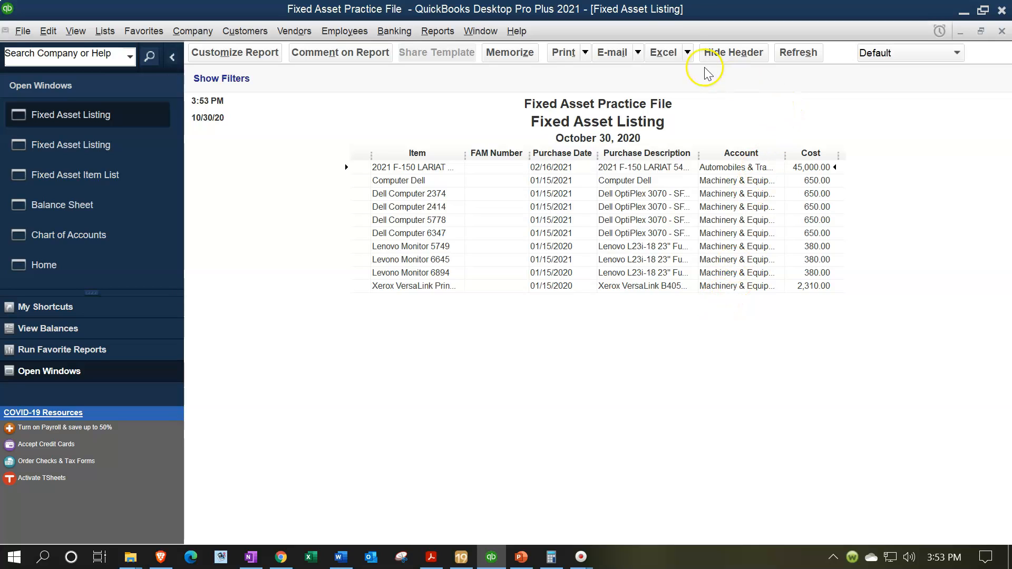
# Step: Export the Fixed Asset Listing to Excel as a new worksheet in a new workbook
pyautogui.click(689, 56)
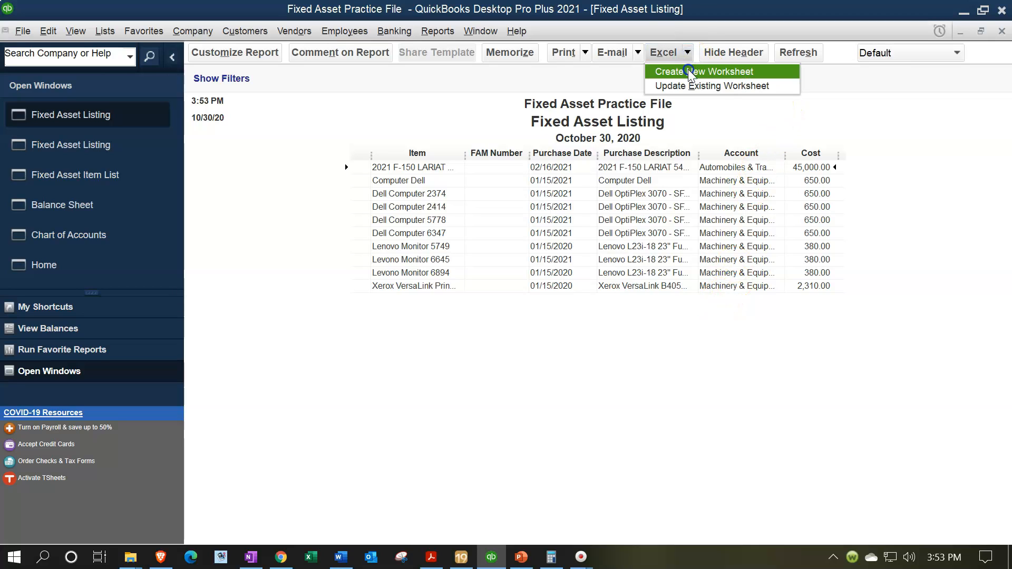
pyautogui.click(689, 71)
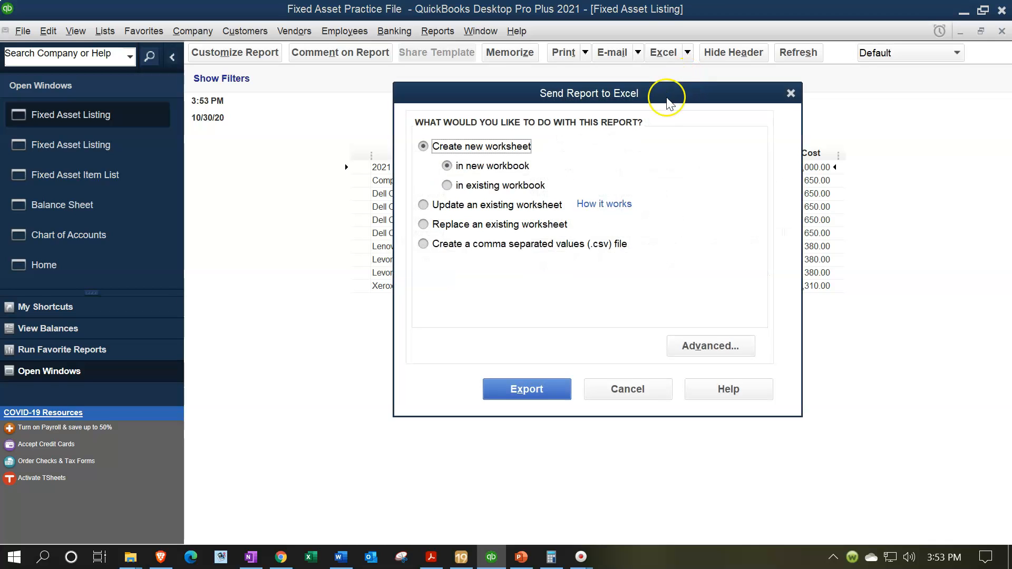
pyautogui.click(514, 387)
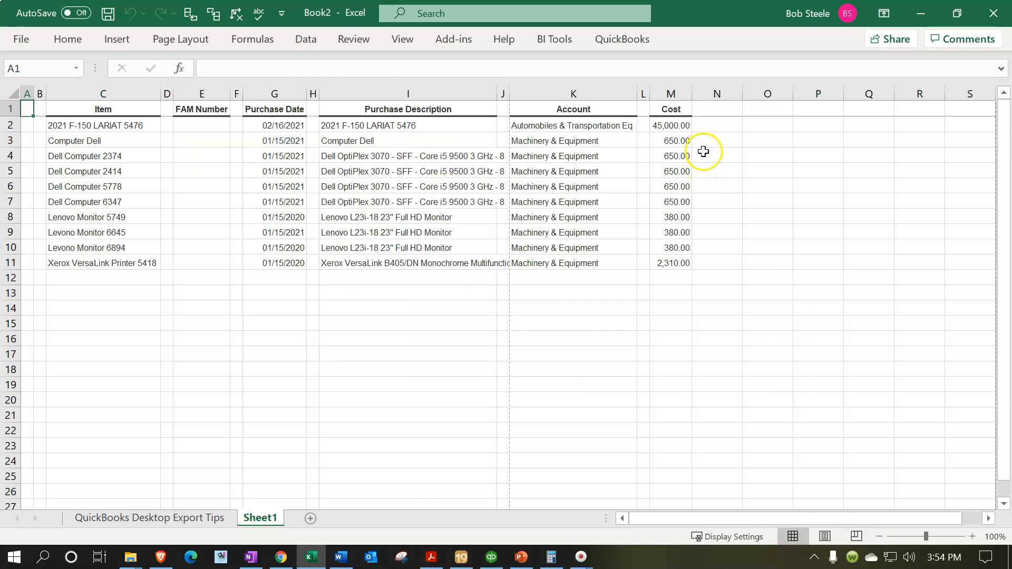
# Step: Enter the formula =M2 in cell N2 to carry over the truck's cost as the automobiles subtotal
pyautogui.click(715, 127)
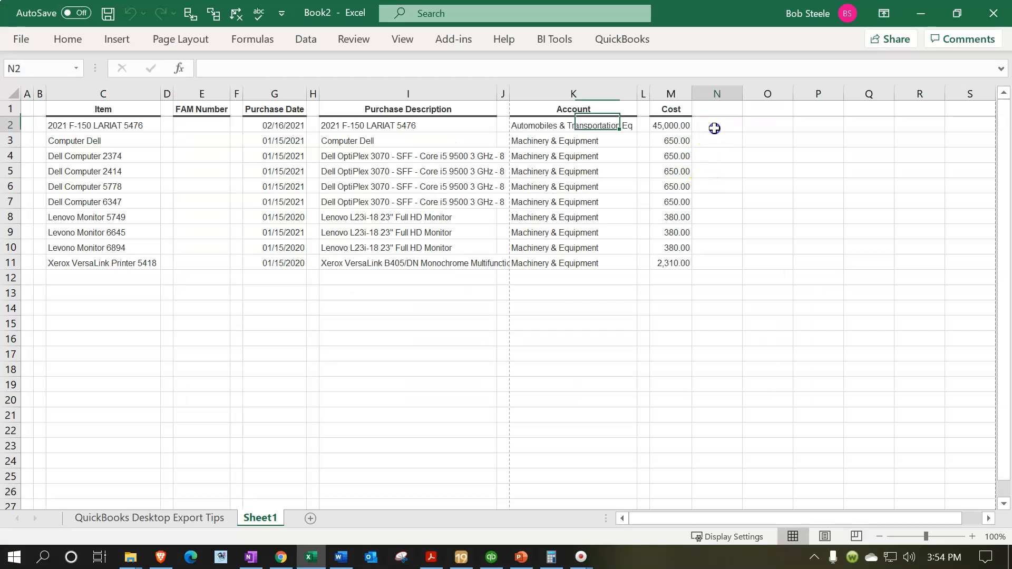
pyautogui.write('=')
pyautogui.press('Left')
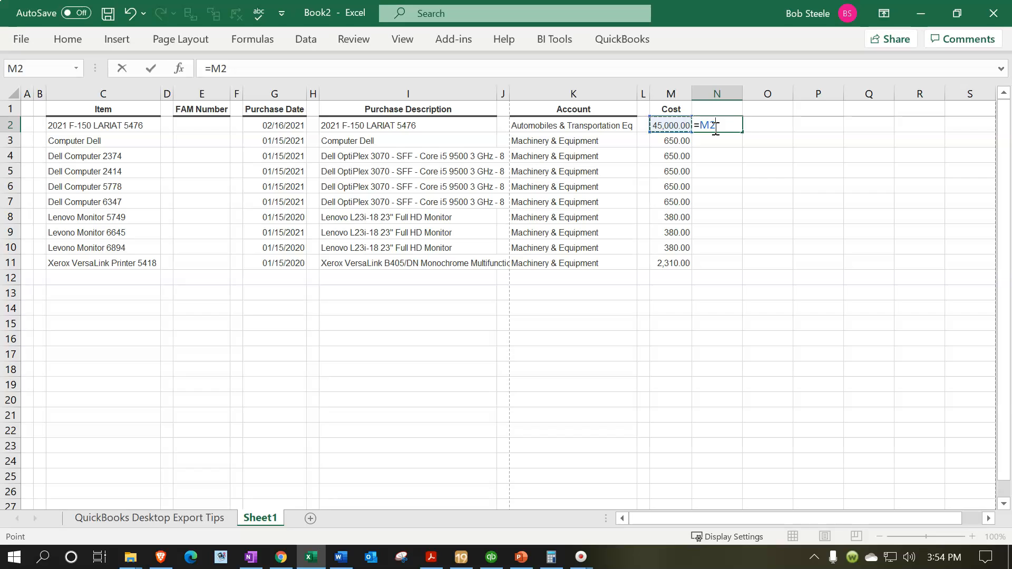
pyautogui.press('Return')
# Step: Total the Machinery & Equipment costs in M3:M11 with a SUM formula in cell N11
pyautogui.press('Down')
pyautogui.press('Down')
pyautogui.press('Down')
pyautogui.press('Down')
pyautogui.press('Down')
pyautogui.press('Down')
pyautogui.press('Down')
pyautogui.press('Down')
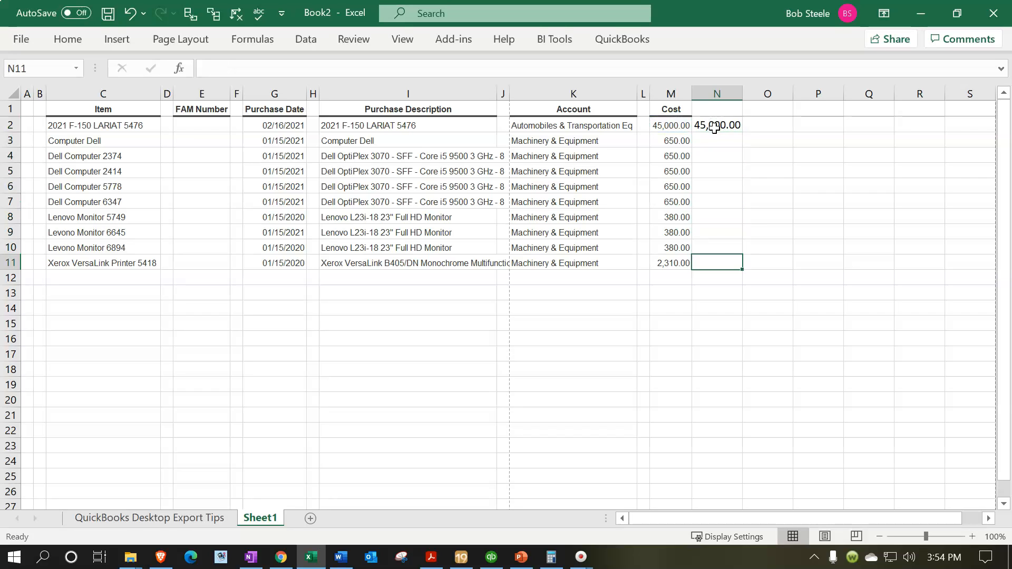
pyautogui.write('=sum(')
pyautogui.press('Left')
pyautogui.hotkey('shift', 'Up')
pyautogui.hotkey('shift', 'Up')
pyautogui.hotkey('shift', 'Up')
pyautogui.hotkey('shift', 'Up')
pyautogui.hotkey('shift', 'Up')
pyautogui.hotkey('shift', 'Up')
pyautogui.hotkey('shift', 'Up')
pyautogui.hotkey('shift', 'Up')
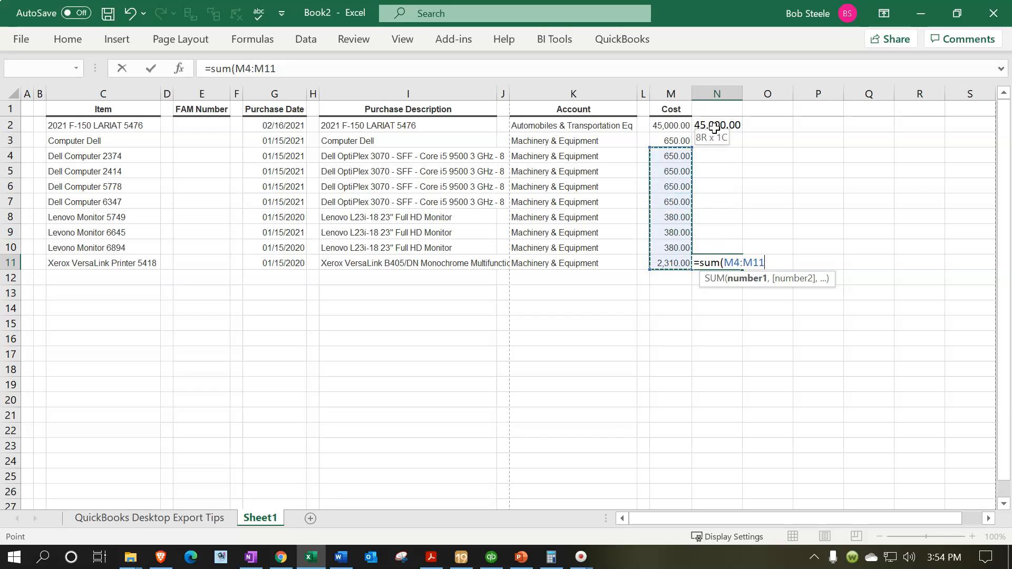
pyautogui.press('Return')
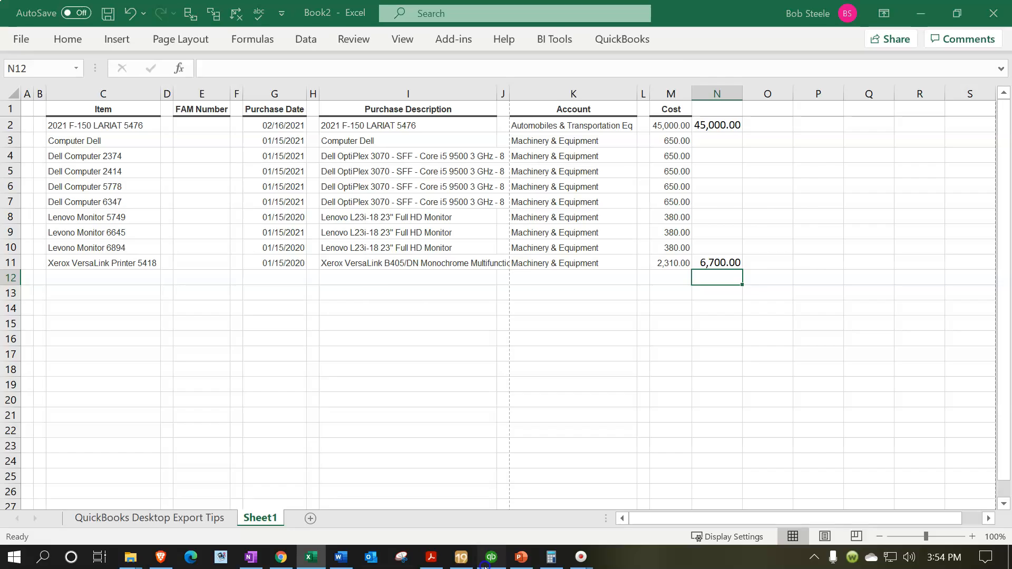
# Step: Compare the fixed asset balances on the QuickBooks Balance Sheet with the exported subtotals and the sum of the Cost column in Excel
pyautogui.click(491, 557)
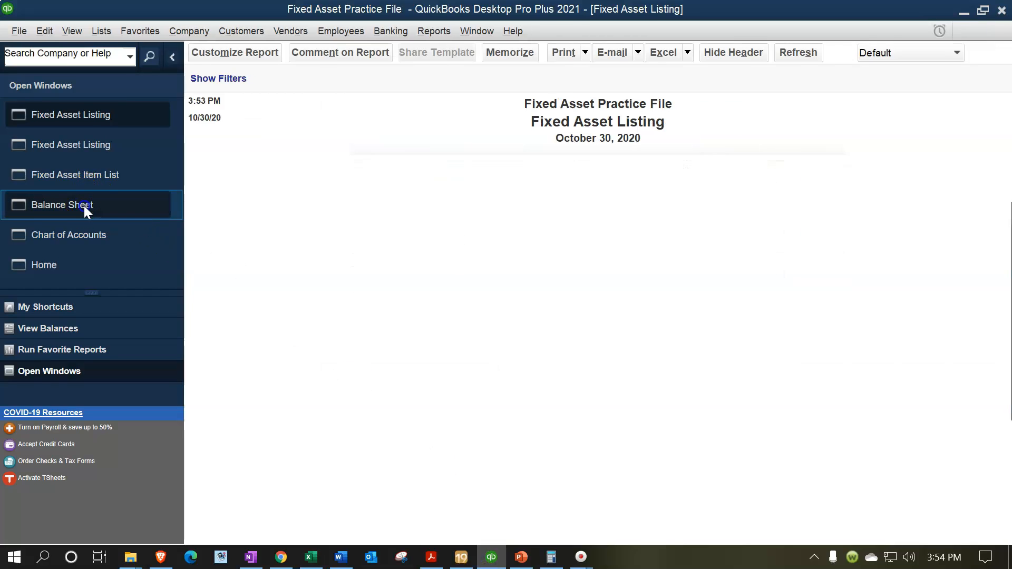
pyautogui.click(84, 206)
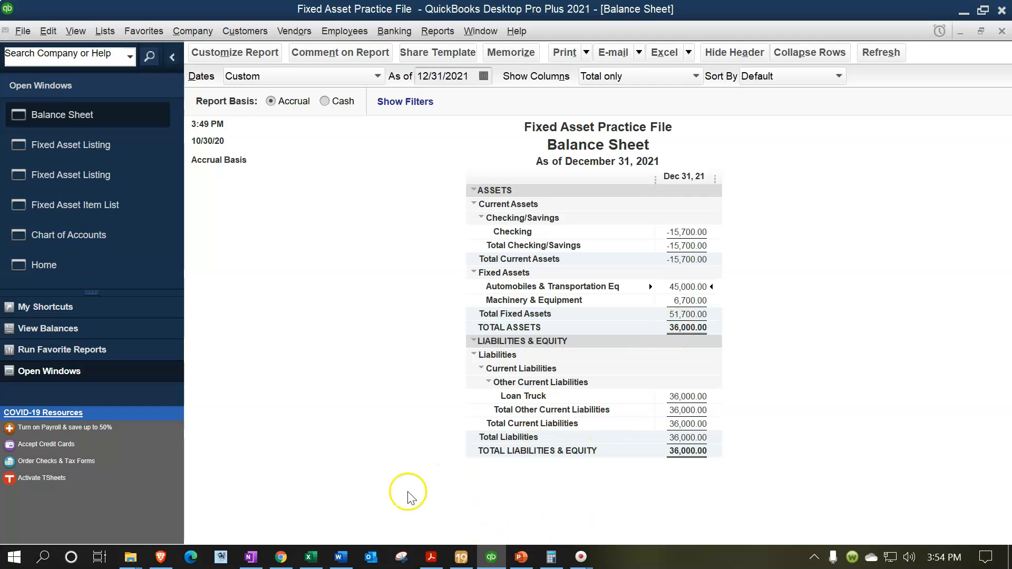
pyautogui.click(311, 557)
pyautogui.moveTo(661, 129); pyautogui.dragTo(669, 290)
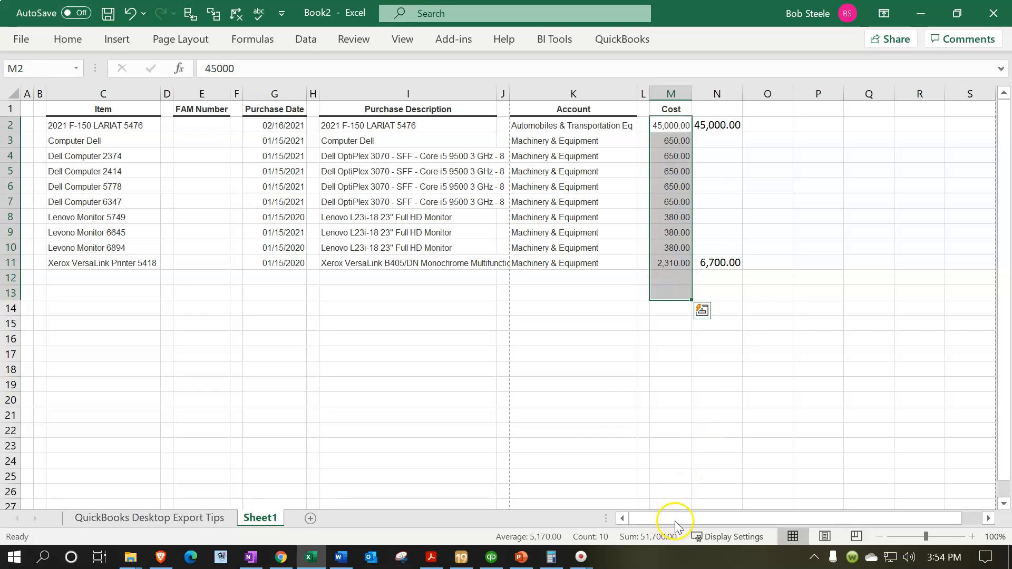
pyautogui.click(747, 297)
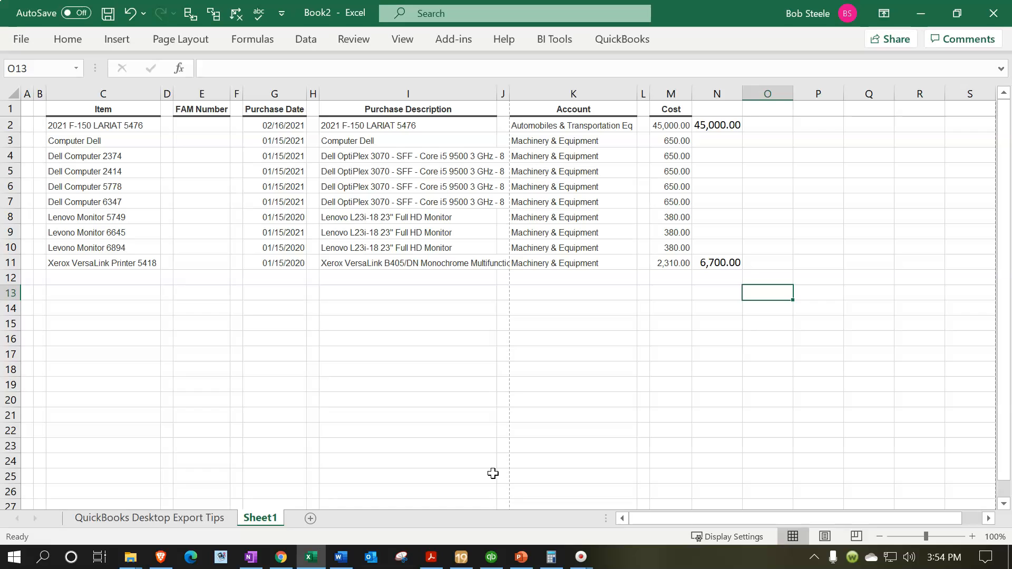
# Step: Examine the Dell computers' purchase descriptions and the Depre Sch Book.pdf depreciation schedule in Acrobat Reader, and return to the Excel workbook
pyautogui.click(428, 189)
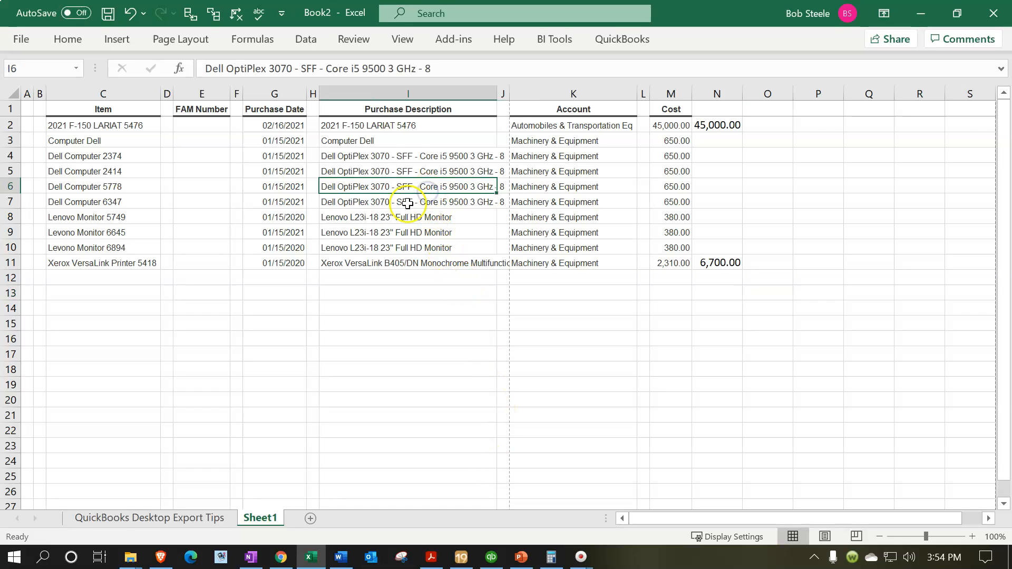
pyautogui.click(407, 203)
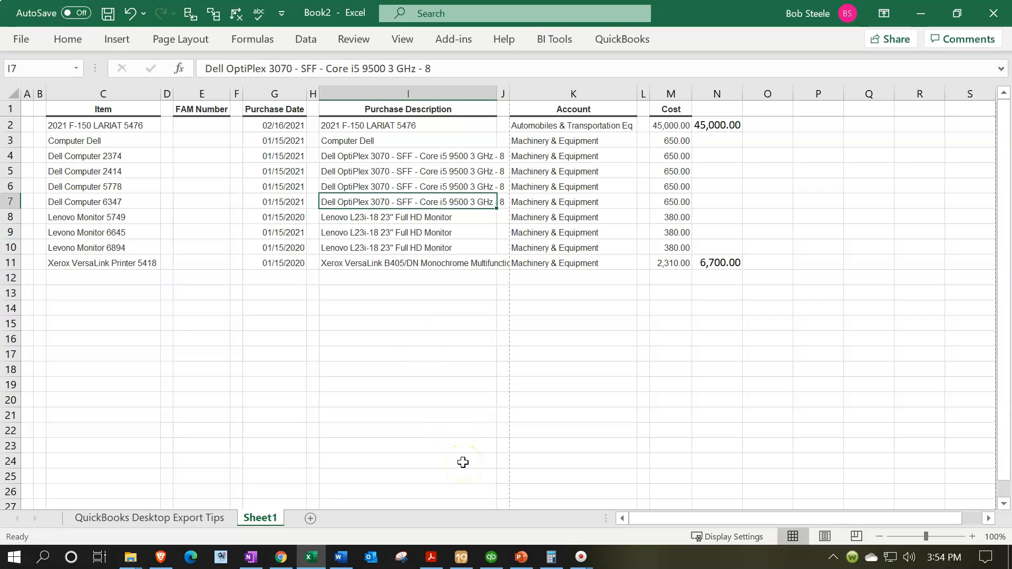
pyautogui.click(432, 557)
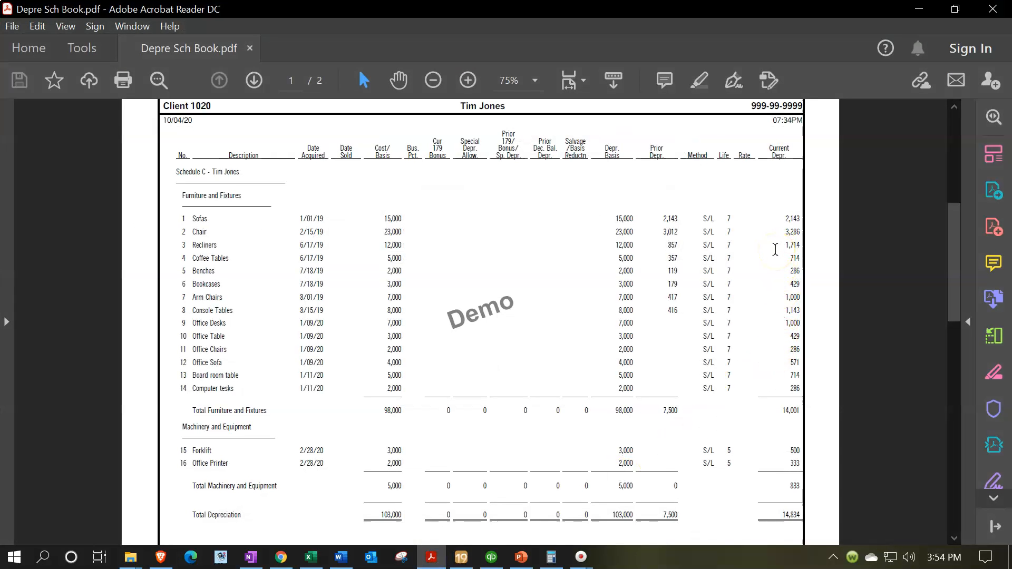
pyautogui.click(919, 10)
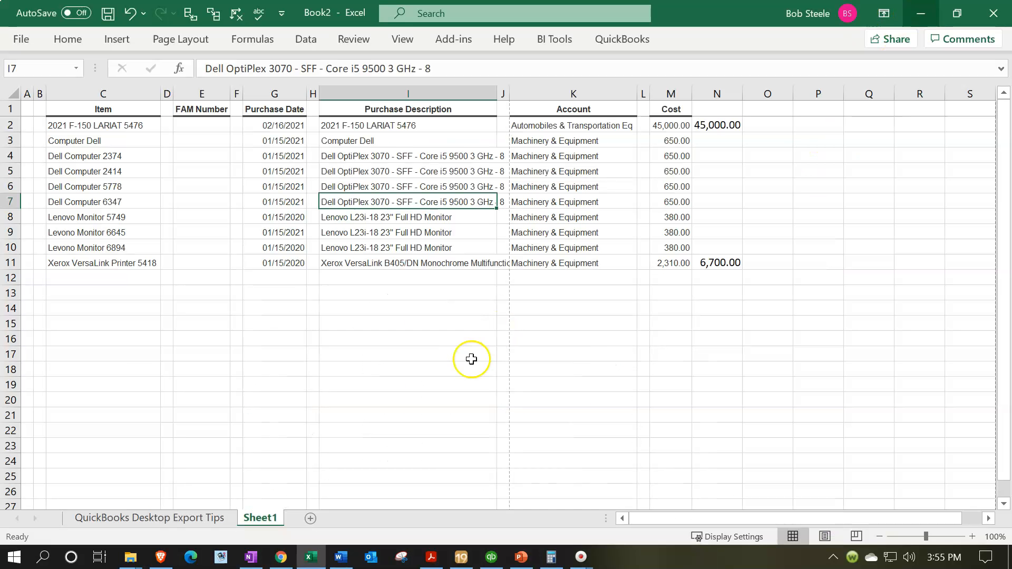